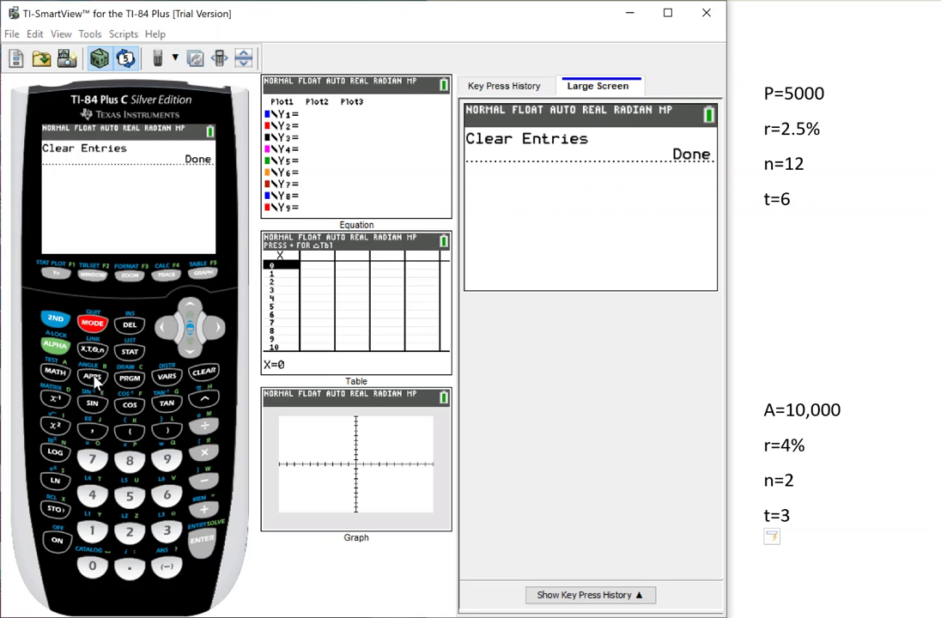
Open the APPLICATIONS menu listing Finance, App4Math, EasyData and PlySmlt2.
{"action": "left_click", "coordinate": [93, 378]}
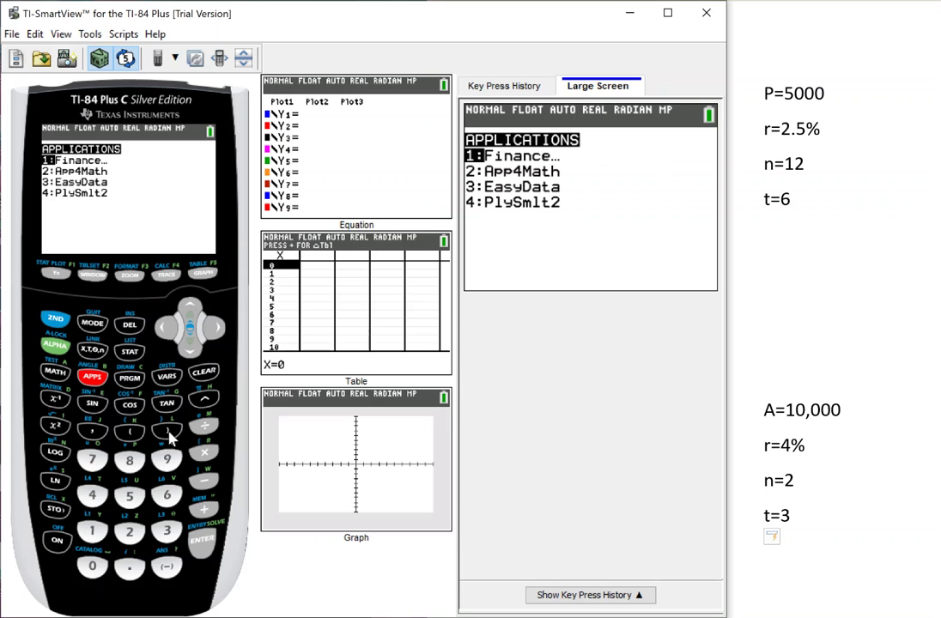
Choose 1:Finance, then 1:TVM Solver, opening the solver with earlier values.
{"action": "left_click", "coordinate": [204, 539]}
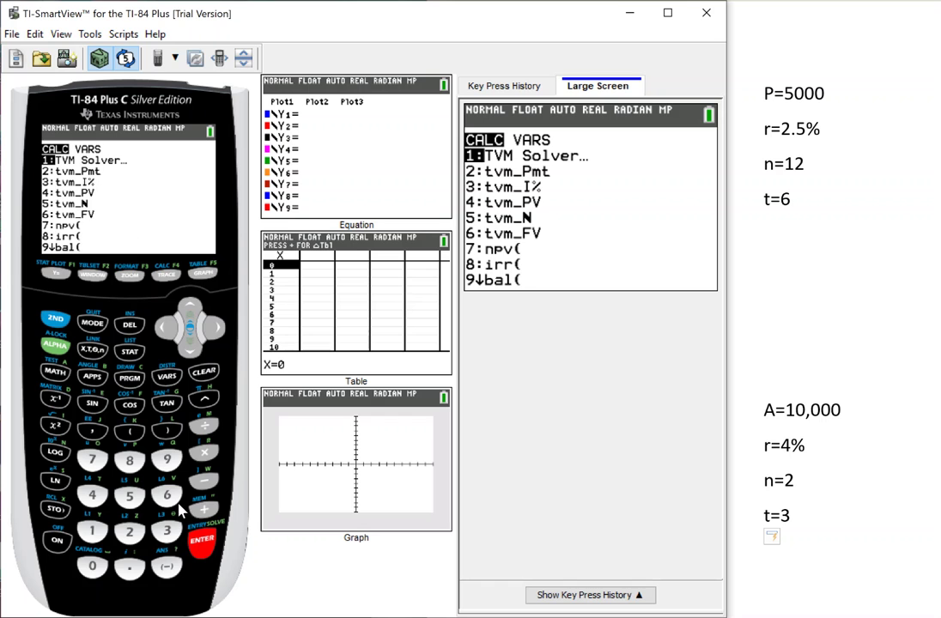
{"action": "left_click", "coordinate": [204, 550]}
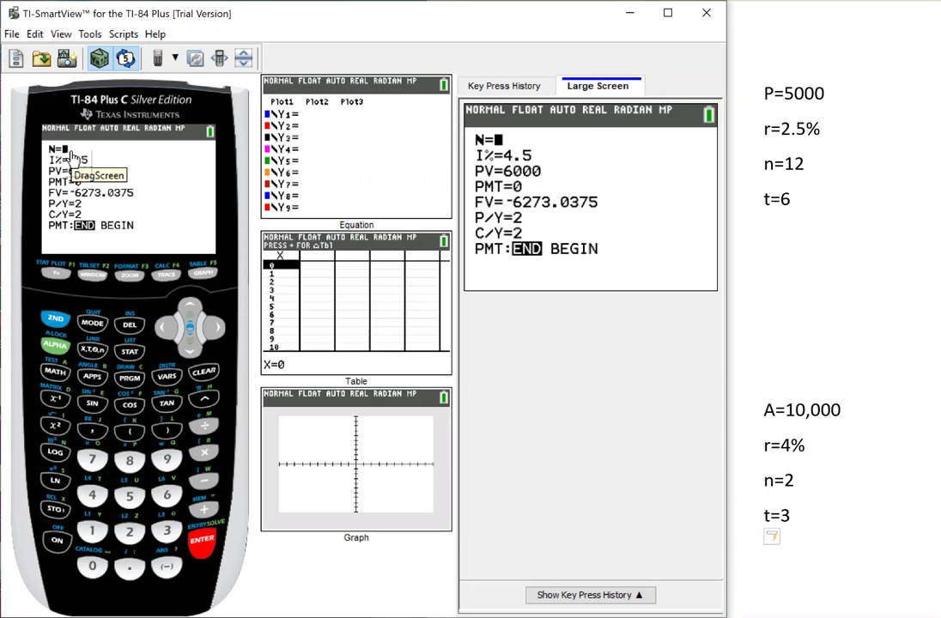
Enter N as 12×6 (evaluating to 72) and I% as 2.5 in the TVM Solver.
{"action": "type", "text": "2"}
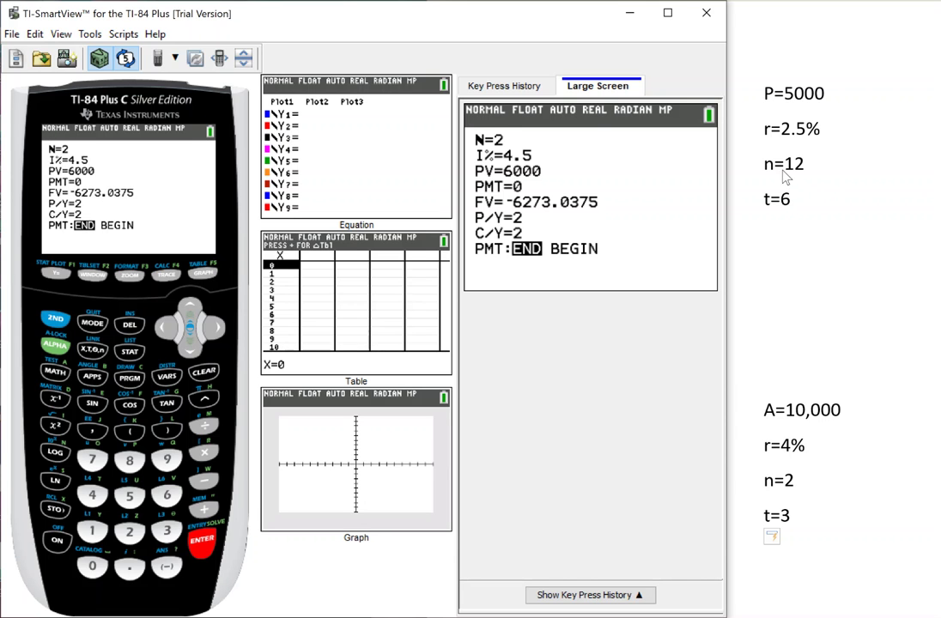
{"action": "left_click", "coordinate": [94, 532]}
{"action": "left_click", "coordinate": [129, 533]}
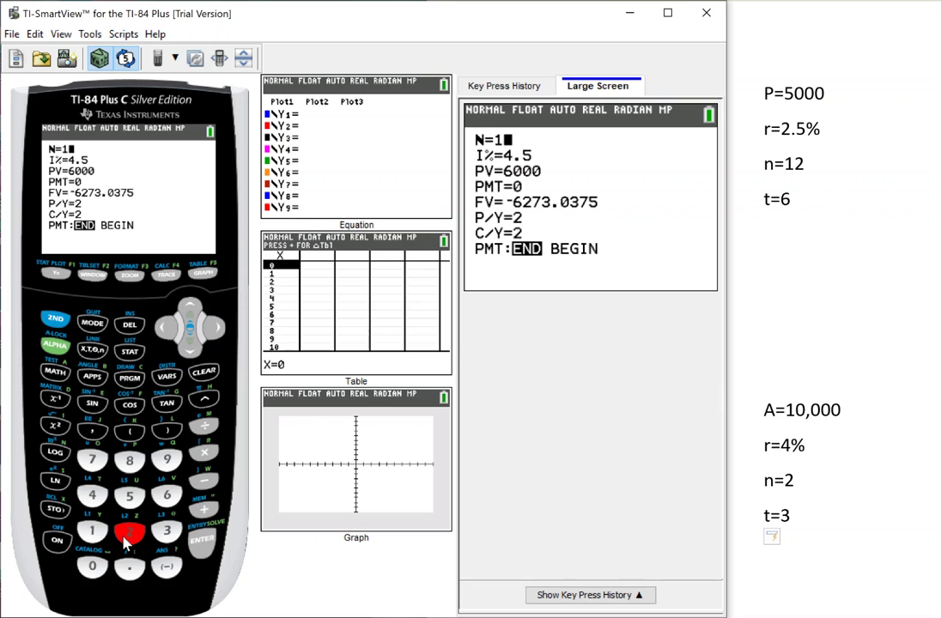
{"action": "left_click", "coordinate": [204, 453]}
{"action": "left_click", "coordinate": [168, 493]}
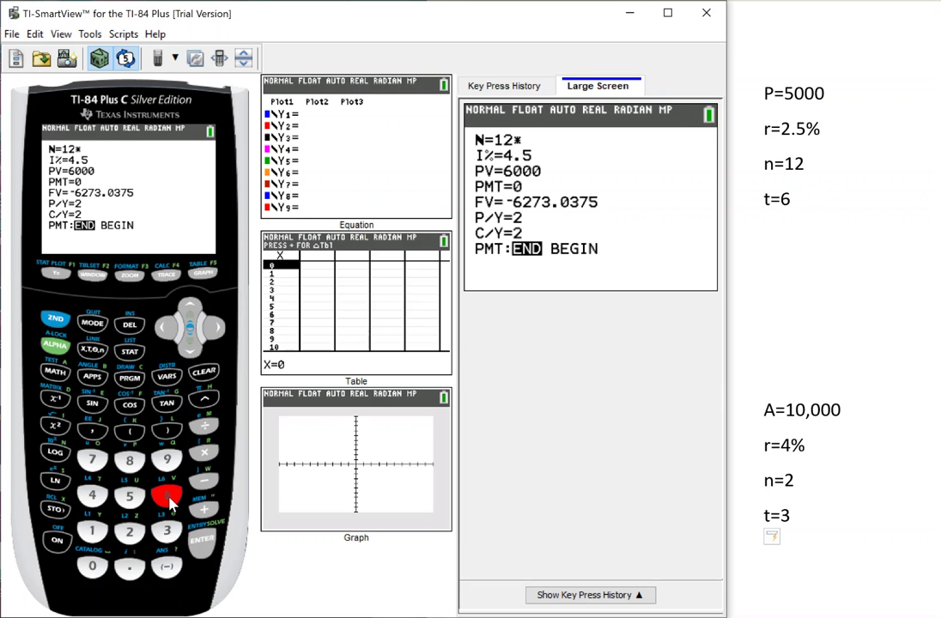
{"action": "left_click", "coordinate": [206, 543]}
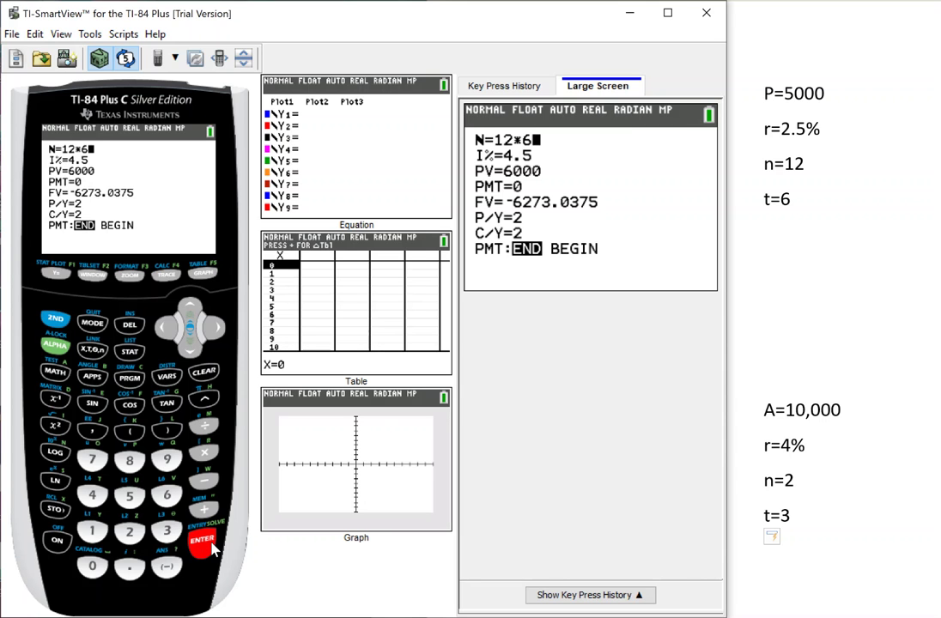
{"action": "left_click", "coordinate": [129, 532]}
{"action": "left_click", "coordinate": [130, 566]}
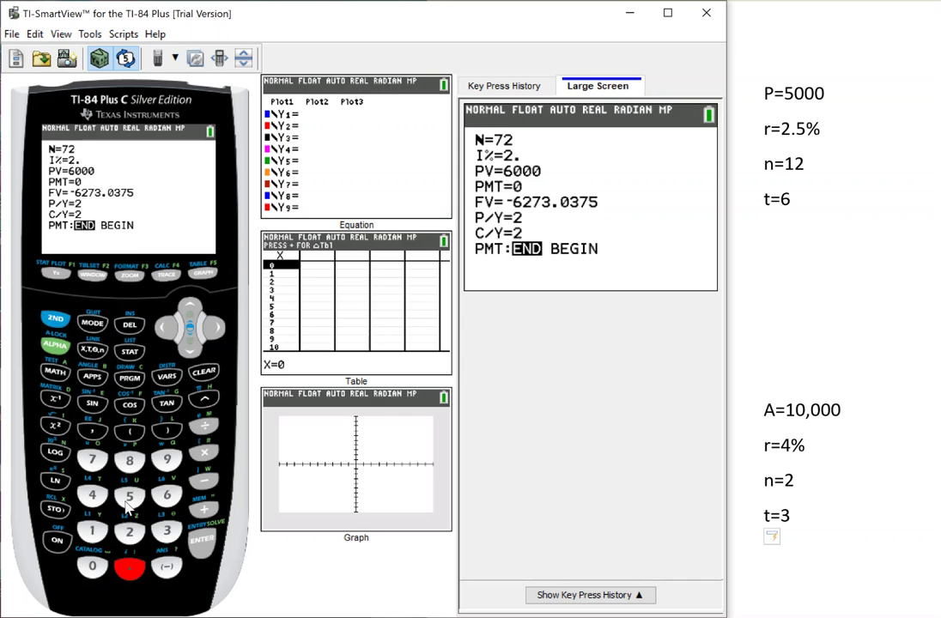
{"action": "left_click", "coordinate": [130, 496]}
{"action": "left_click", "coordinate": [203, 541]}
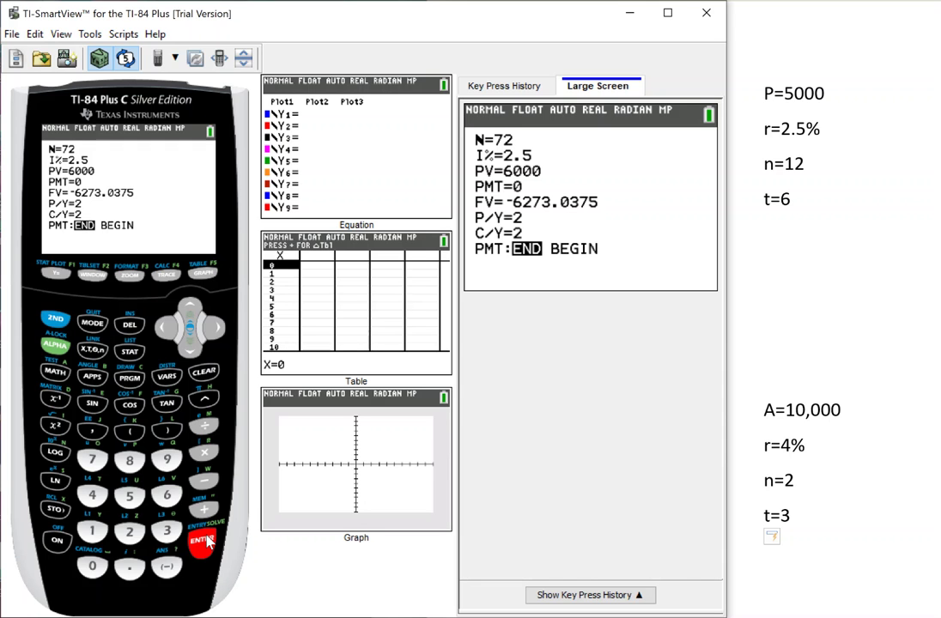
Replace PV's 6000 with 5000, then move down past PMT and FV to P/Y.
{"action": "left_click", "coordinate": [131, 498]}
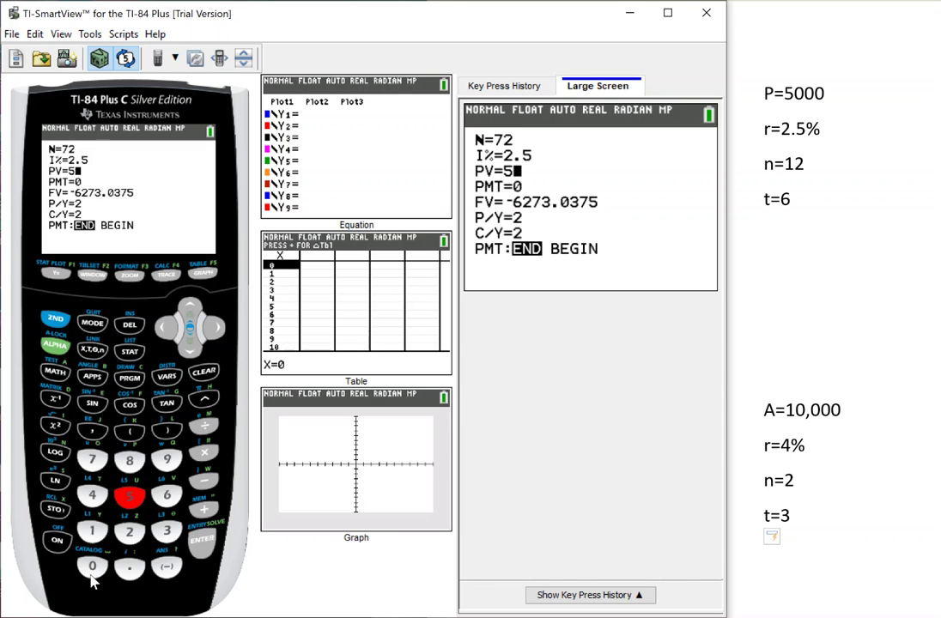
{"action": "left_click", "coordinate": [94, 568]}
{"action": "left_click", "coordinate": [94, 568]}
{"action": "left_click", "coordinate": [96, 571]}
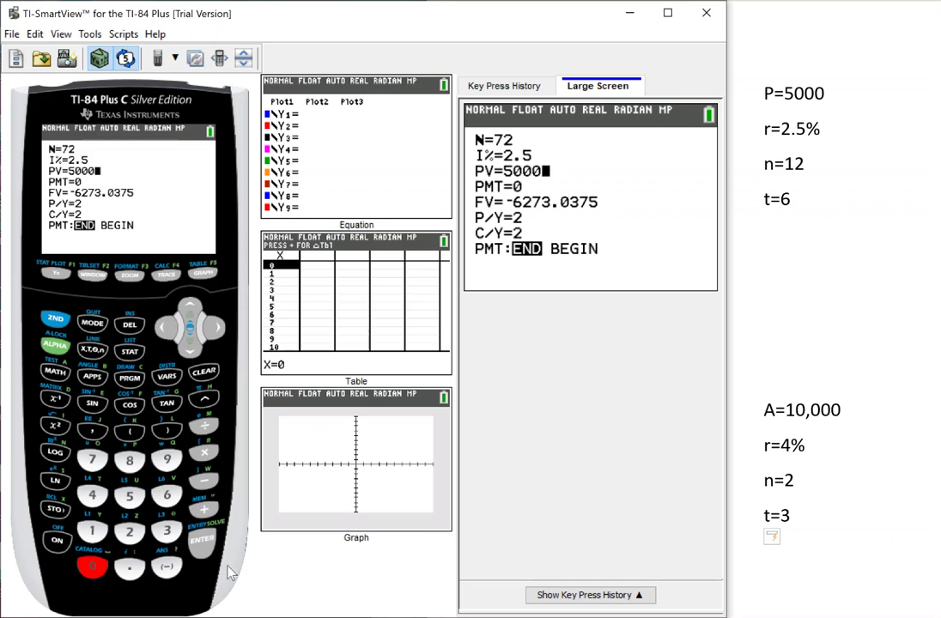
{"action": "left_click", "coordinate": [204, 541]}
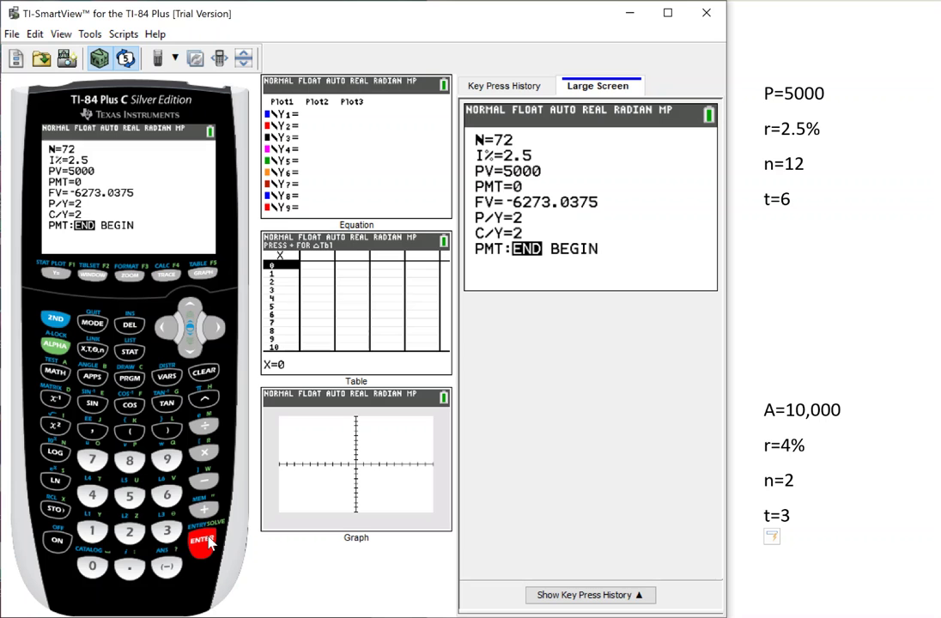
{"action": "key", "text": "Down"}
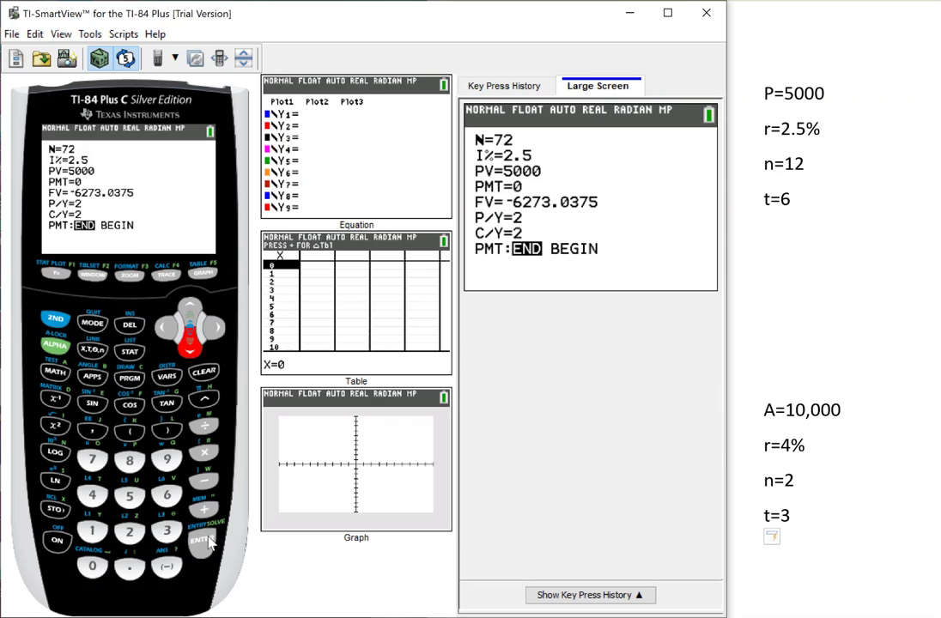
{"action": "key", "text": "Down"}
Set P/Y to 12 so C/Y also becomes 12, then return to the FV line.
{"action": "type", "text": "12"}
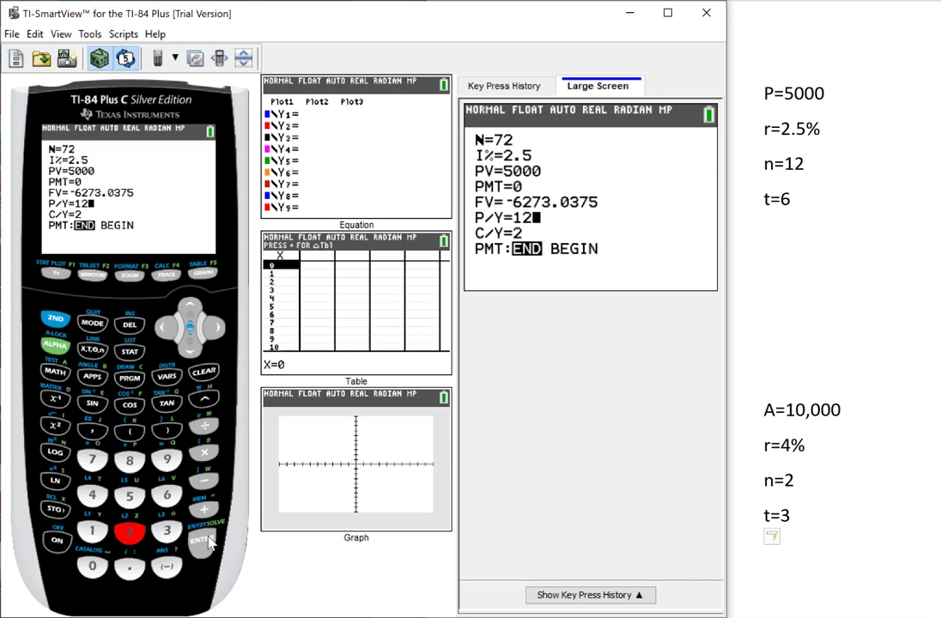
{"action": "left_click", "coordinate": [206, 539]}
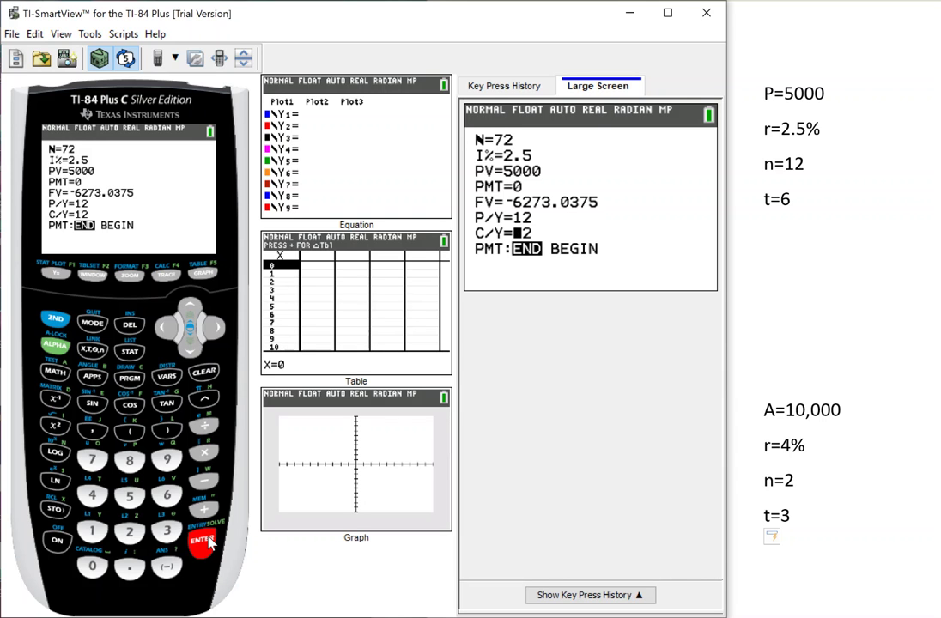
{"action": "key", "text": "Up"}
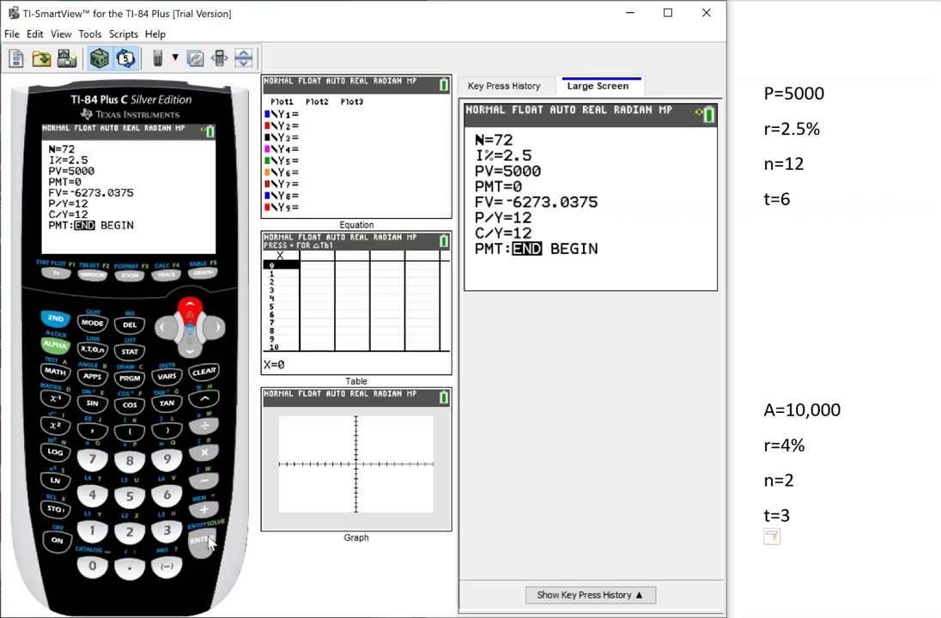
{"action": "key", "text": "Up"}
{"action": "key", "text": "Up"}
{"action": "key", "text": "Down"}
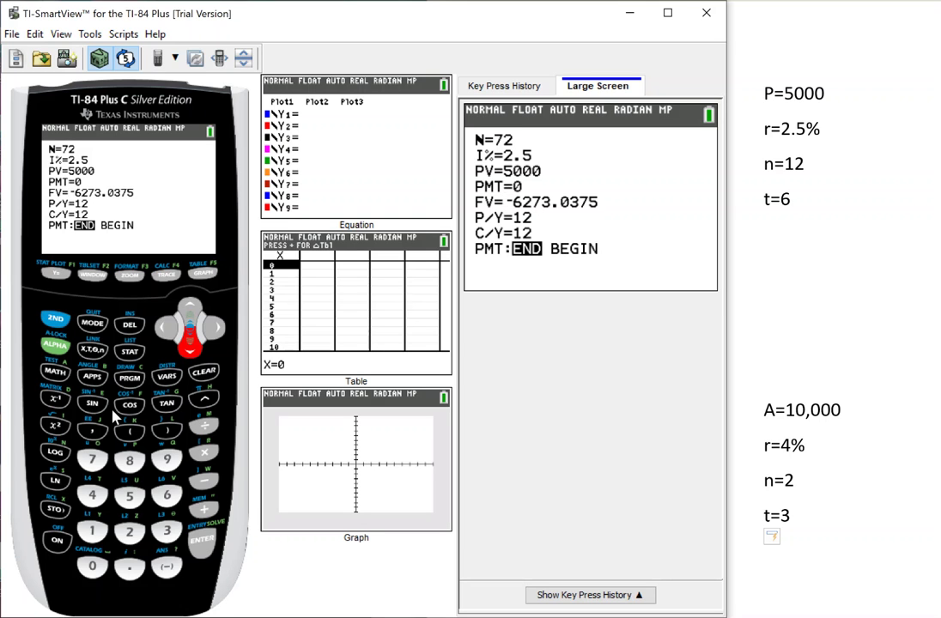
Solve for FV, obtaining -5808.26486, then leave the TVM Solver.
{"action": "left_click", "coordinate": [55, 346]}
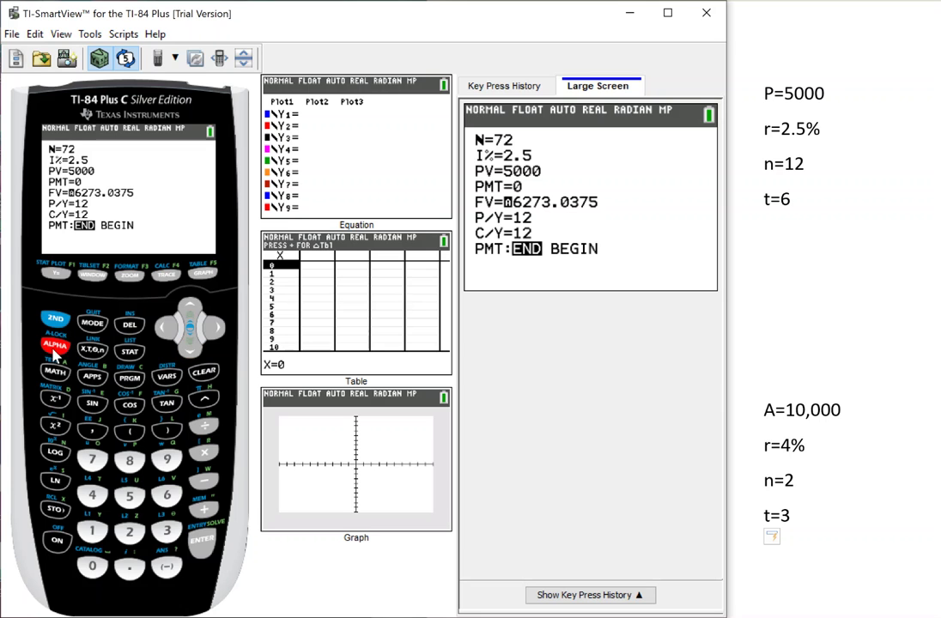
{"action": "left_click", "coordinate": [202, 541]}
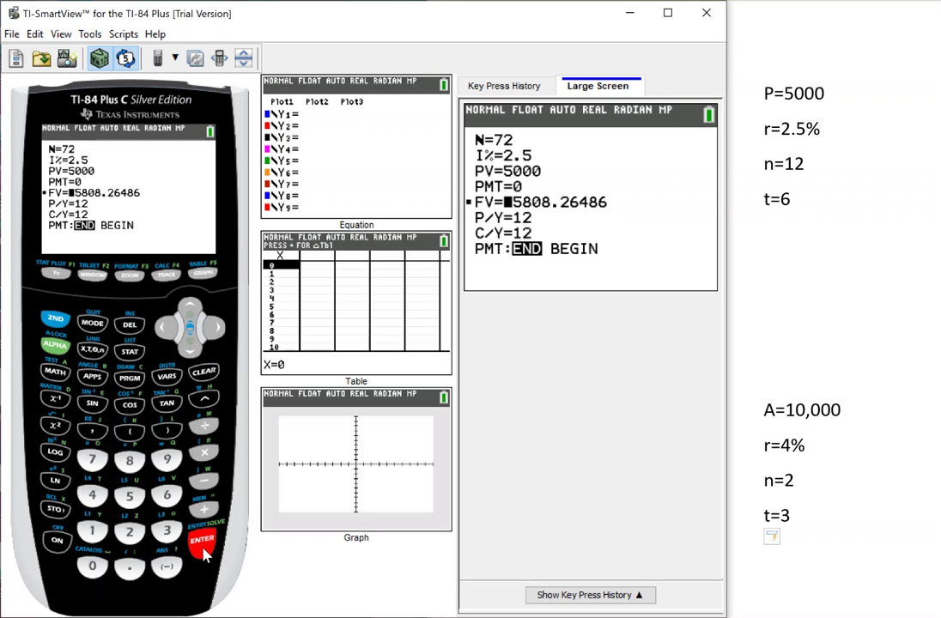
{"action": "left_click", "coordinate": [55, 319]}
On the home screen, begin the check formula as 5000(1+.025.
{"action": "left_click", "coordinate": [92, 322]}
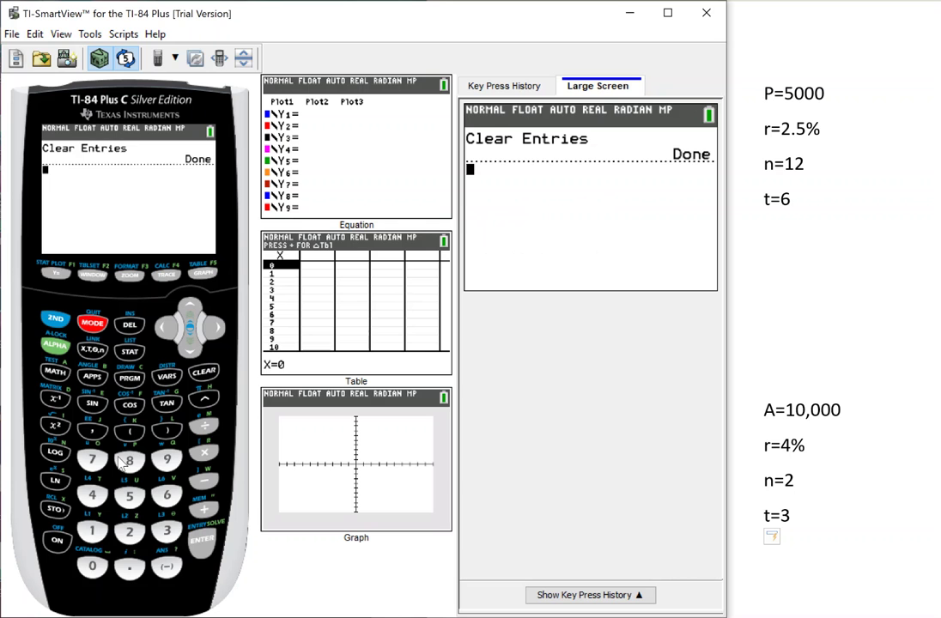
{"action": "left_click", "coordinate": [129, 496]}
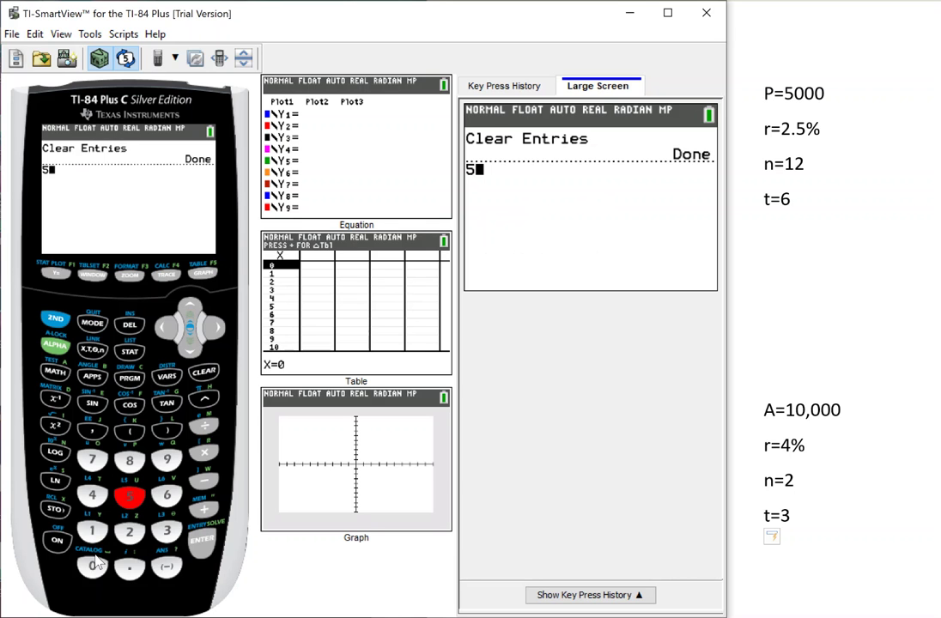
{"action": "left_click", "coordinate": [94, 563]}
{"action": "left_click", "coordinate": [94, 563]}
{"action": "left_click", "coordinate": [94, 564]}
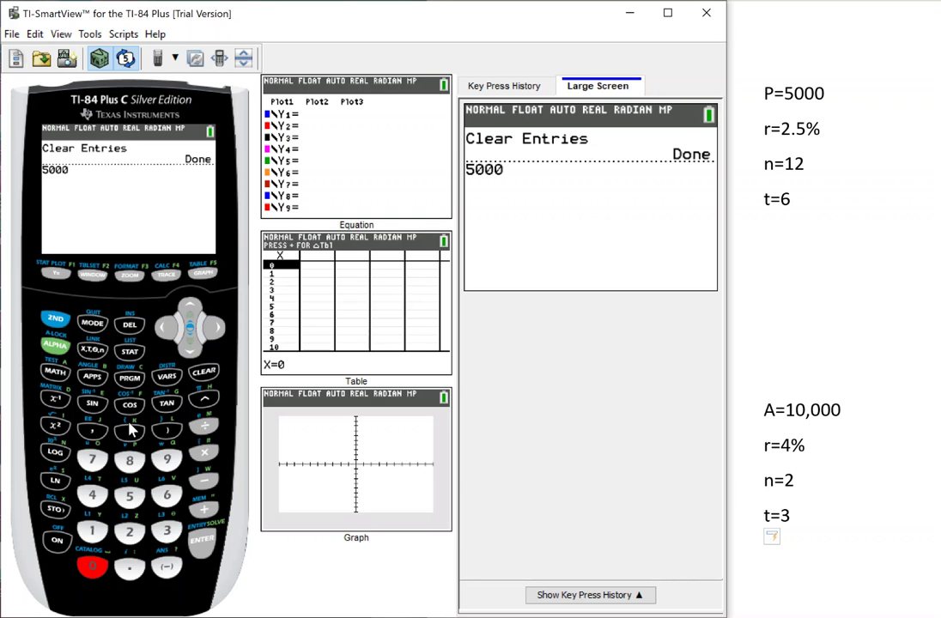
{"action": "left_click", "coordinate": [129, 429]}
{"action": "left_click", "coordinate": [92, 522]}
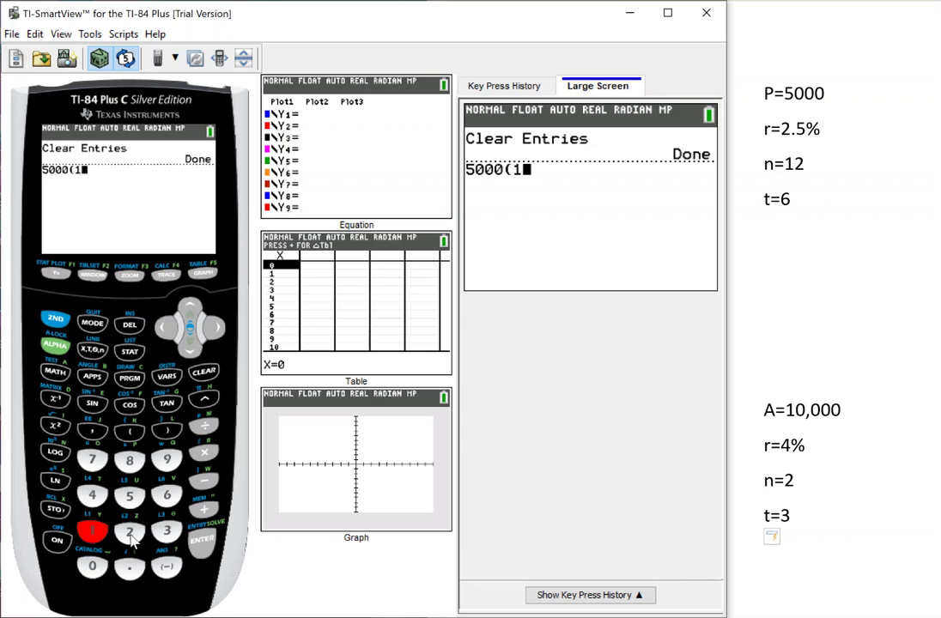
{"action": "left_click", "coordinate": [204, 510]}
{"action": "left_click", "coordinate": [129, 567]}
{"action": "left_click", "coordinate": [92, 565]}
{"action": "left_click", "coordinate": [130, 532]}
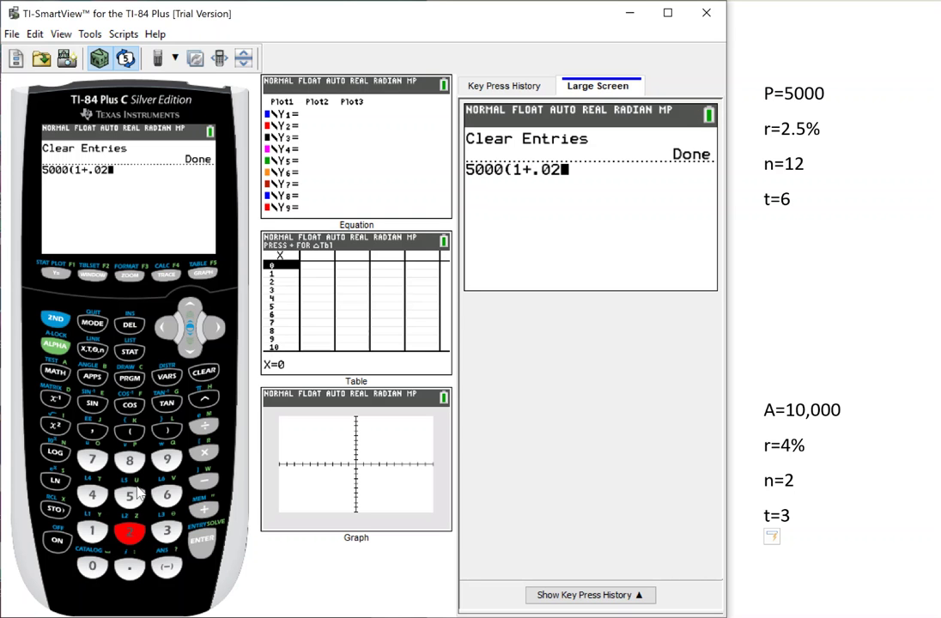
{"action": "left_click", "coordinate": [134, 494]}
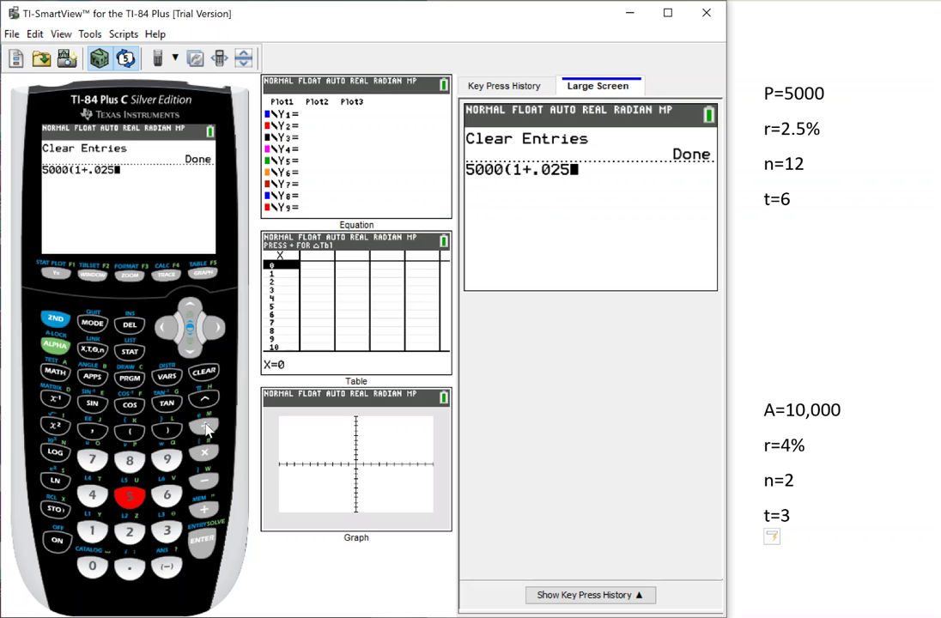
Complete the formula with /12)^(12×6), evaluate it to 5808.26486, and return to APPS.
{"action": "left_click", "coordinate": [205, 427]}
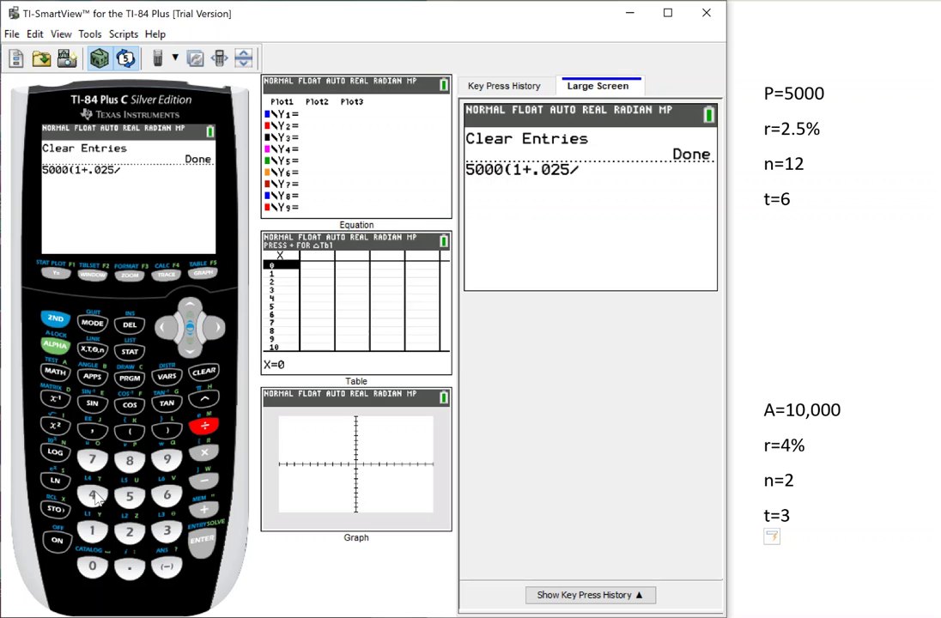
{"action": "type", "text": "12"}
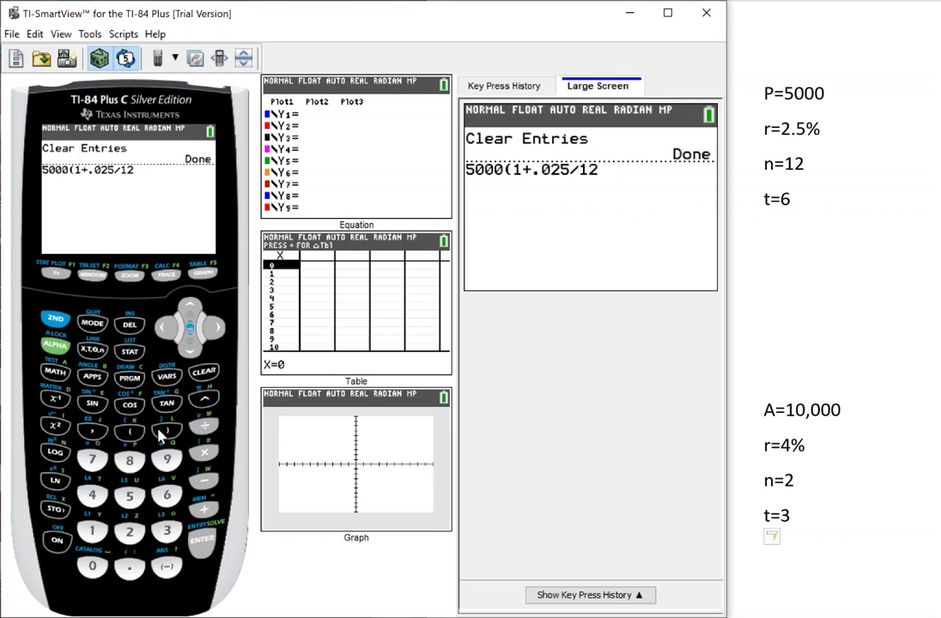
{"action": "left_click", "coordinate": [166, 430]}
{"action": "left_click", "coordinate": [204, 401]}
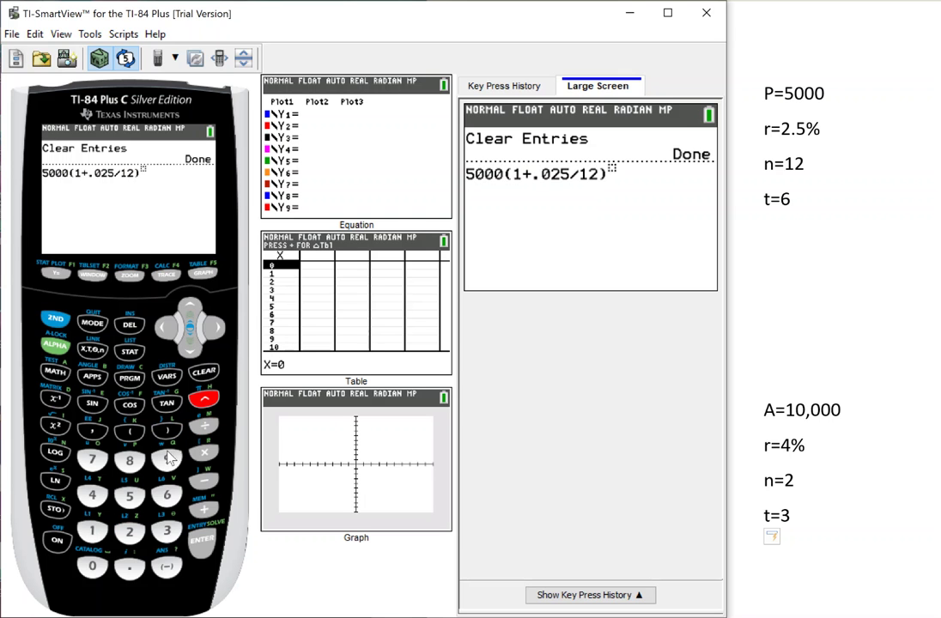
{"action": "left_click", "coordinate": [92, 531]}
{"action": "left_click", "coordinate": [129, 531]}
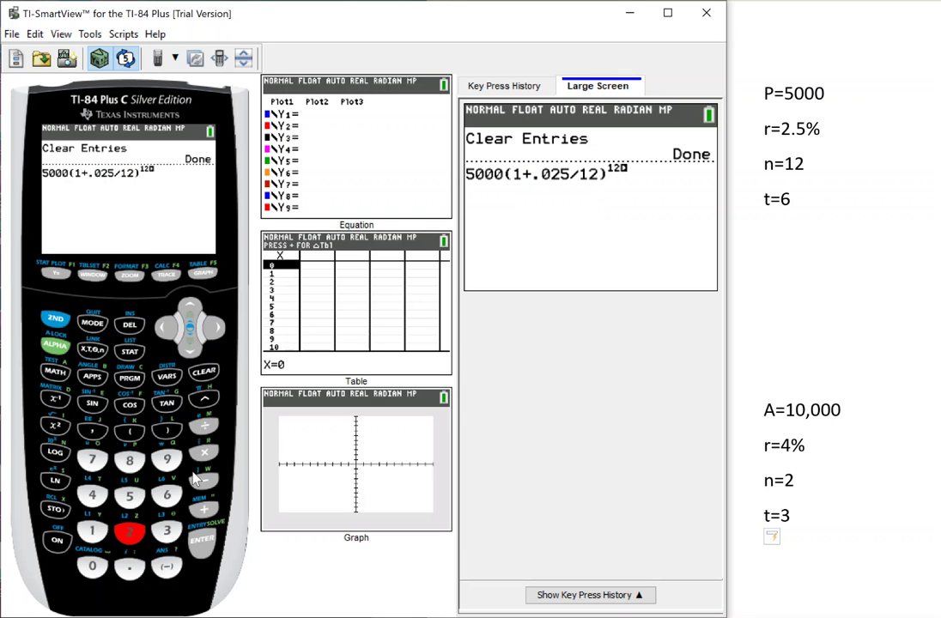
{"action": "left_click", "coordinate": [204, 452]}
{"action": "left_click", "coordinate": [169, 503]}
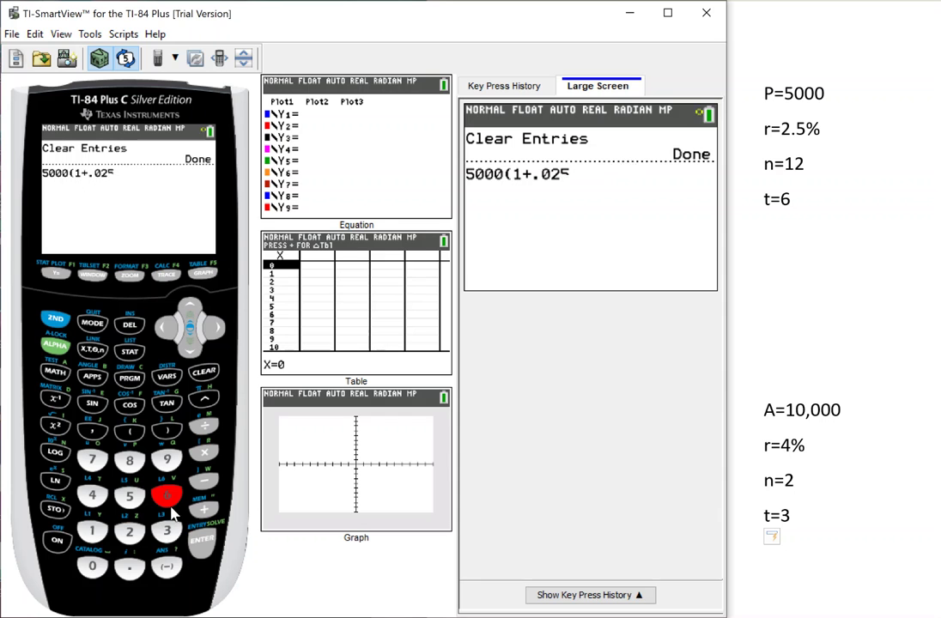
{"action": "left_click", "coordinate": [200, 541]}
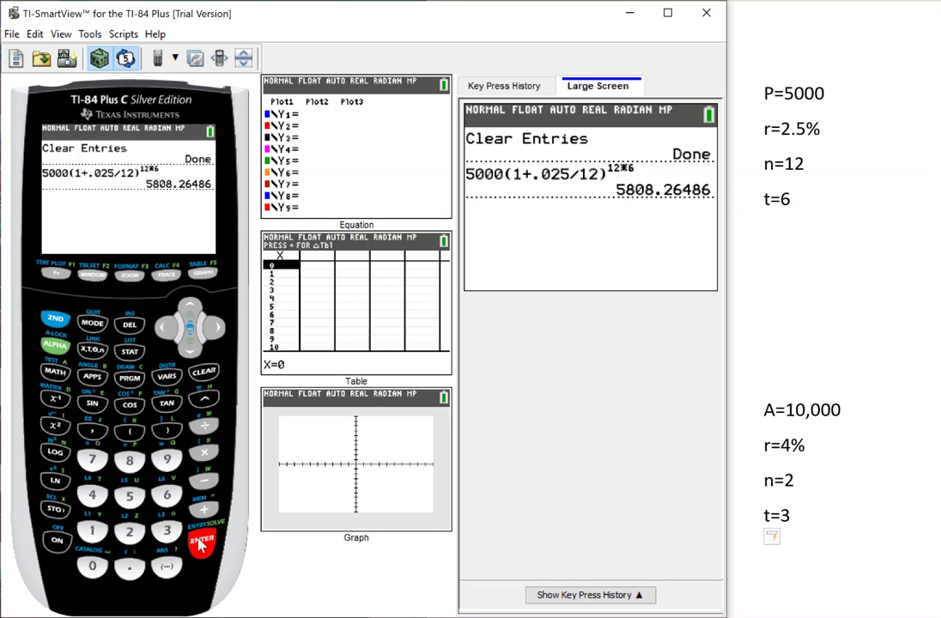
{"action": "left_click", "coordinate": [92, 376]}
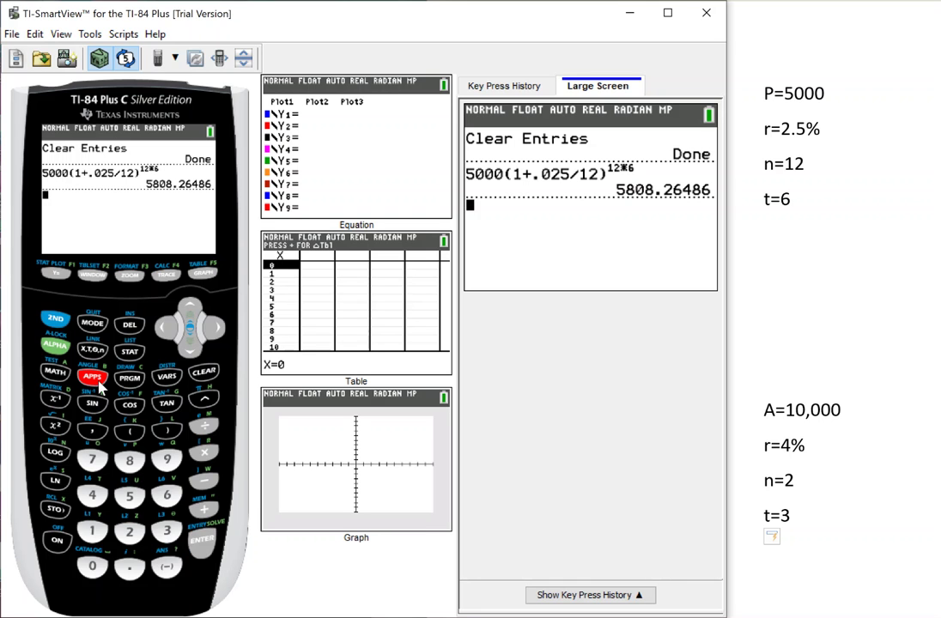
Choose Finance, then TVM Solver, which still shows N=72, I%=2.5, PV=5000, FV=-5808.26486.
{"action": "left_click", "coordinate": [199, 541]}
{"action": "left_click", "coordinate": [204, 547]}
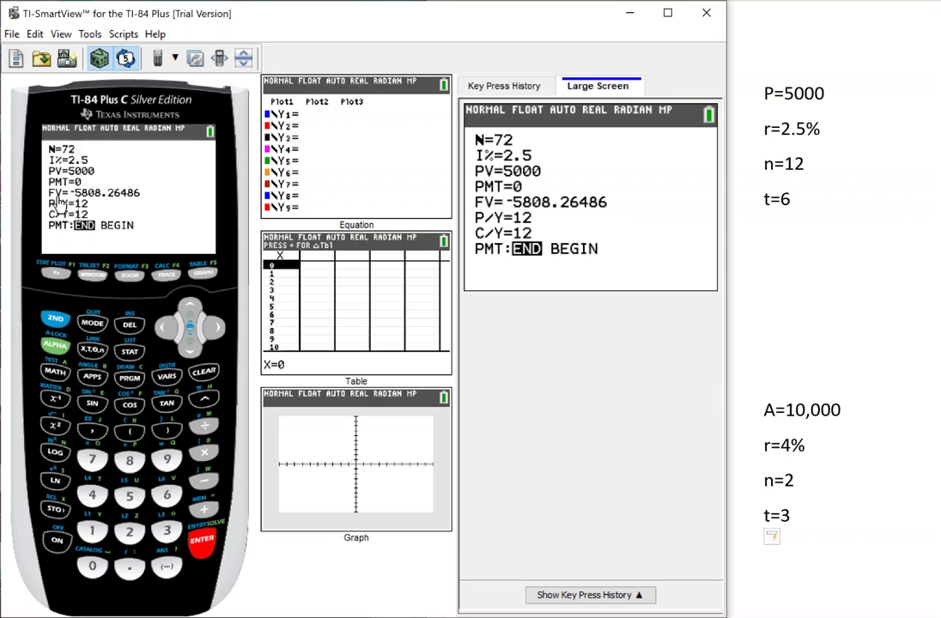
Enter N=2*3, I%=4, FV=10000 and P/Y=2, then move back up to PV.
{"action": "type", "text": "2"}
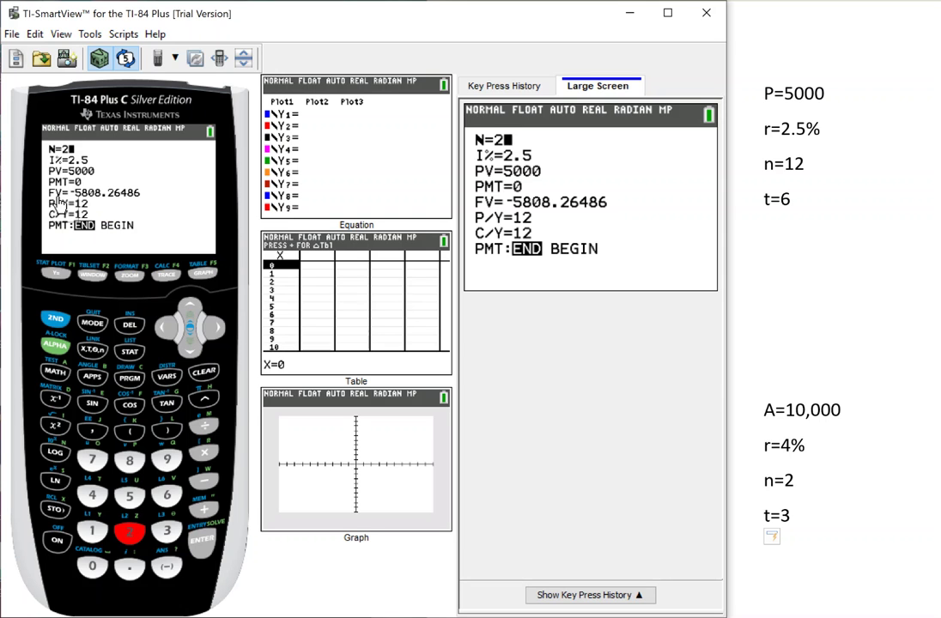
{"action": "type", "text": "*3"}
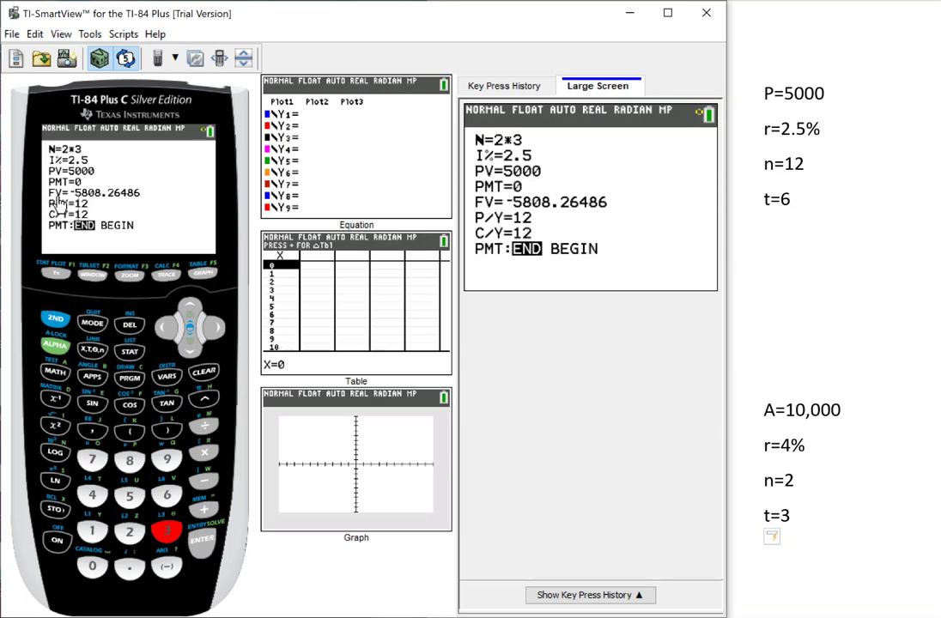
{"action": "key", "text": "Return"}
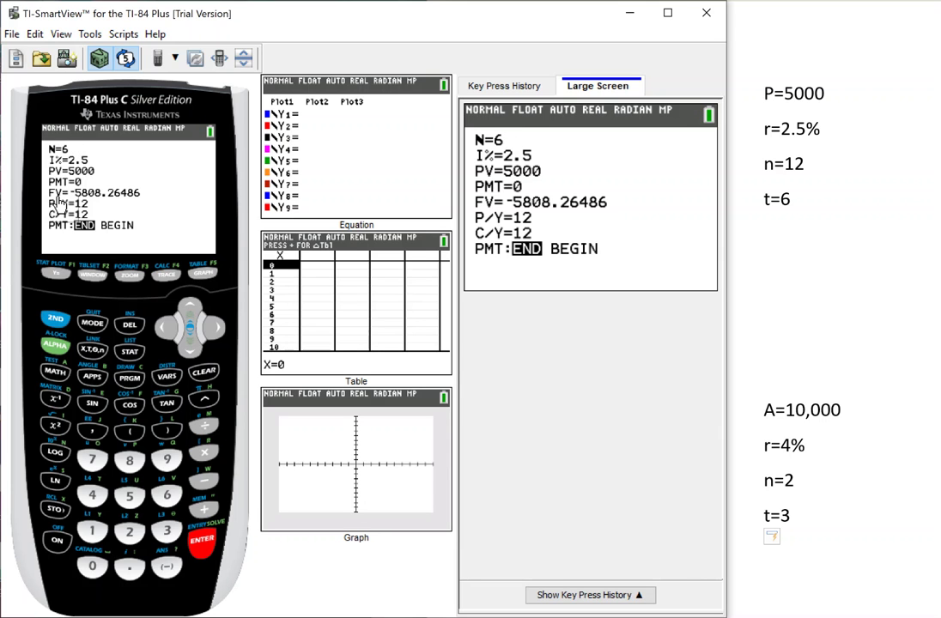
{"action": "type", "text": "4"}
{"action": "key", "text": "Return"}
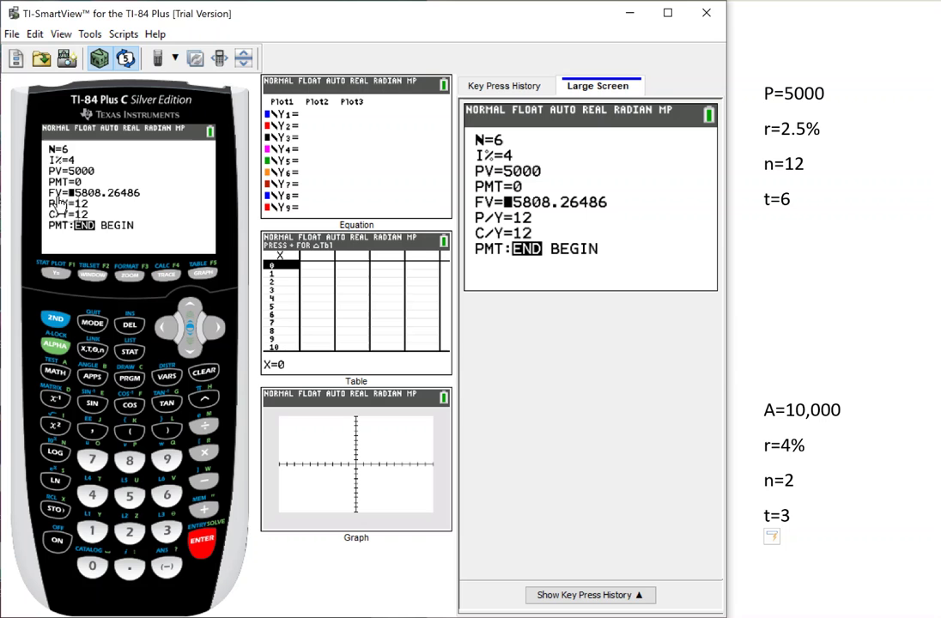
{"action": "type", "text": "1"}
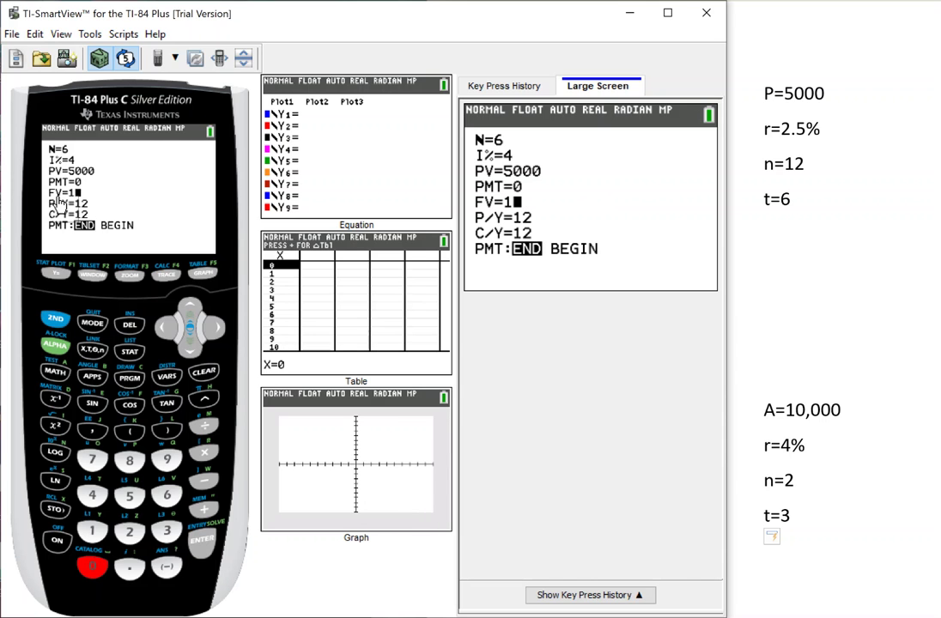
{"action": "type", "text": "0000"}
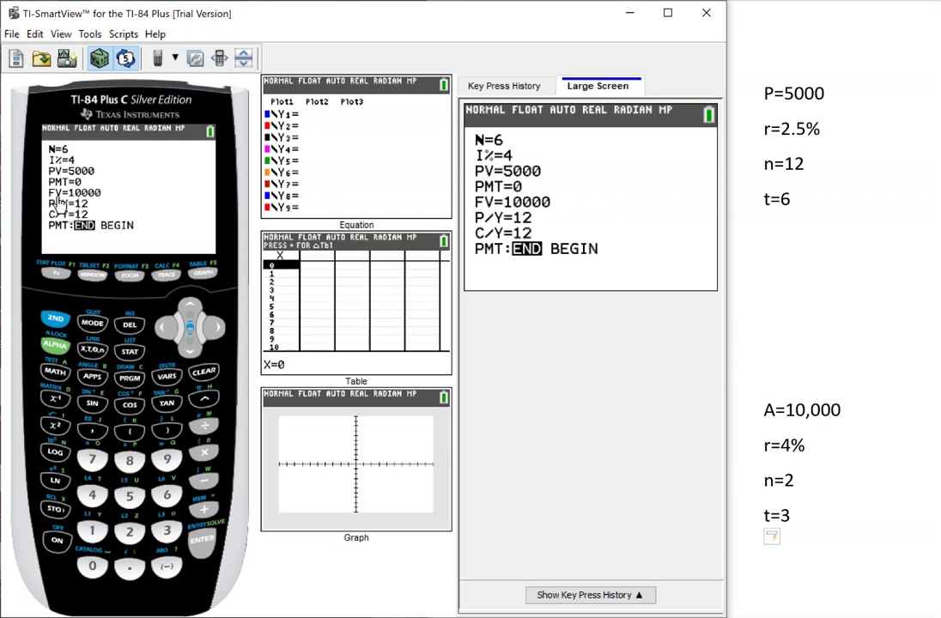
{"action": "key", "text": "Return"}
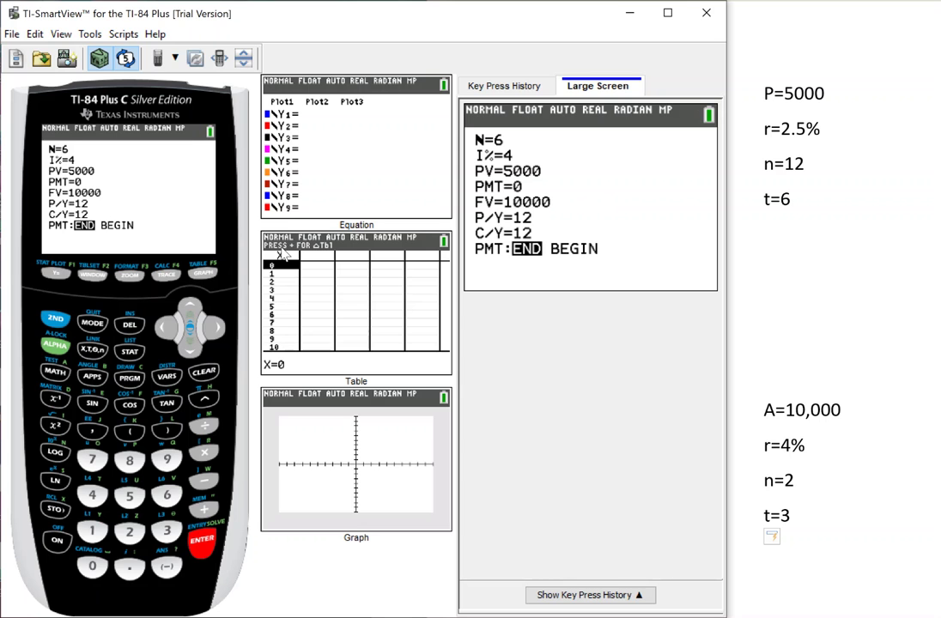
{"action": "type", "text": "2"}
{"action": "key", "text": "Return"}
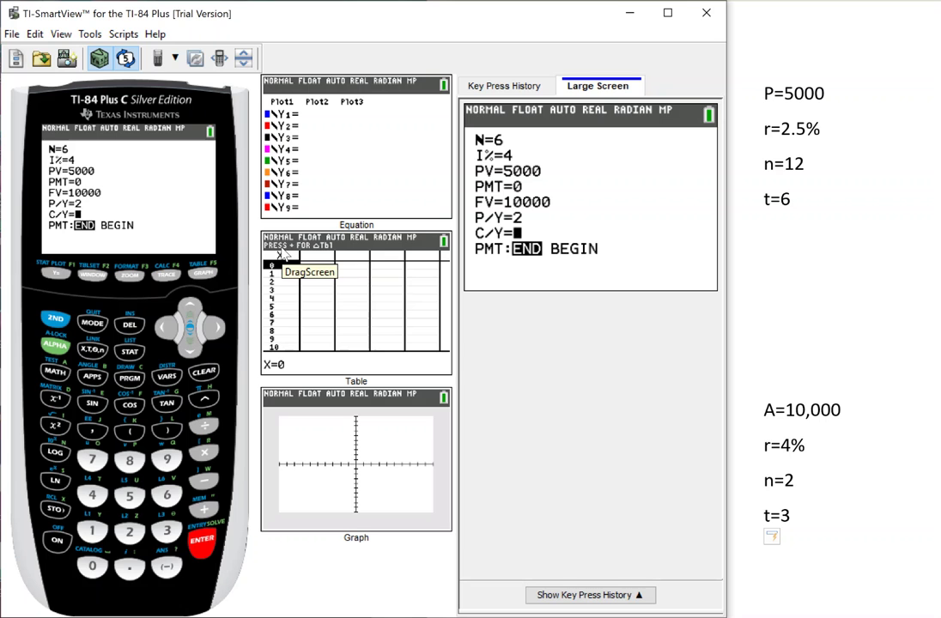
{"action": "key", "text": "Up"}
{"action": "key", "text": "Up"}
{"action": "key", "text": "Up"}
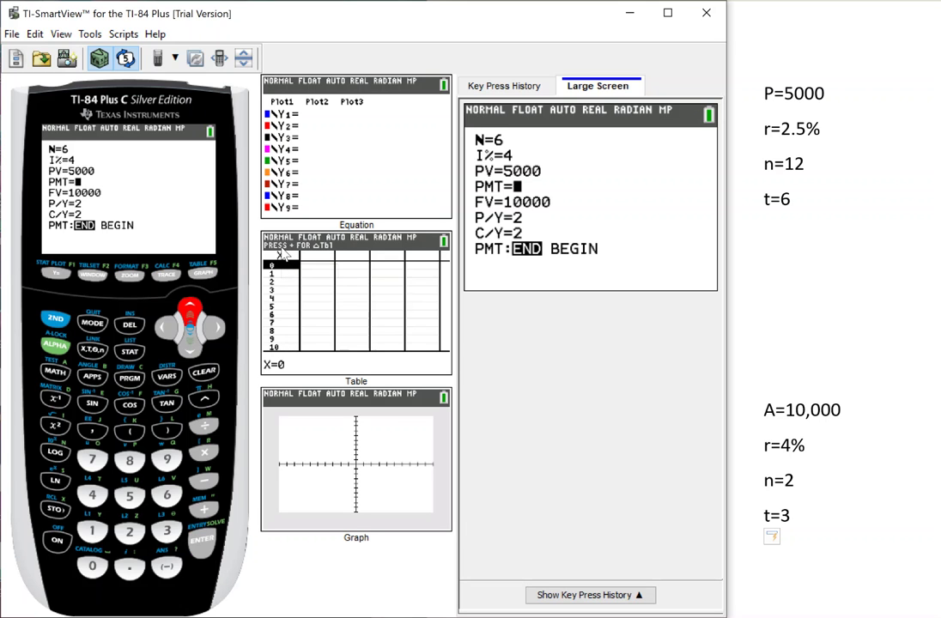
{"action": "key", "text": "Up"}
{"action": "left_click", "coordinate": [55, 344]}
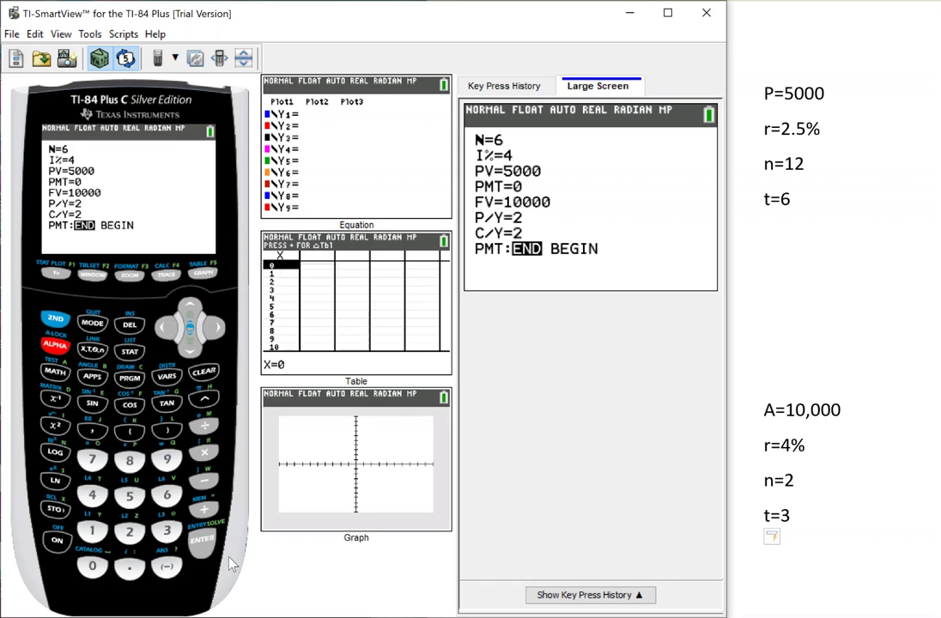
Solve for PV, obtaining -8879.713822.
{"action": "left_click", "coordinate": [201, 541]}
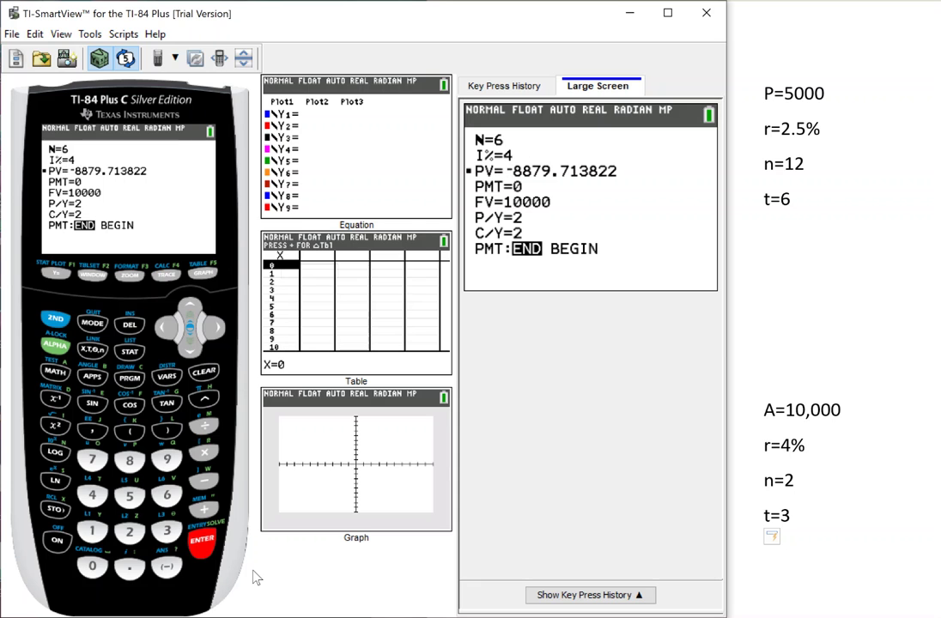
Quit the TVM Solver to the home screen and start the expression with 10000.
{"action": "left_click", "coordinate": [55, 318]}
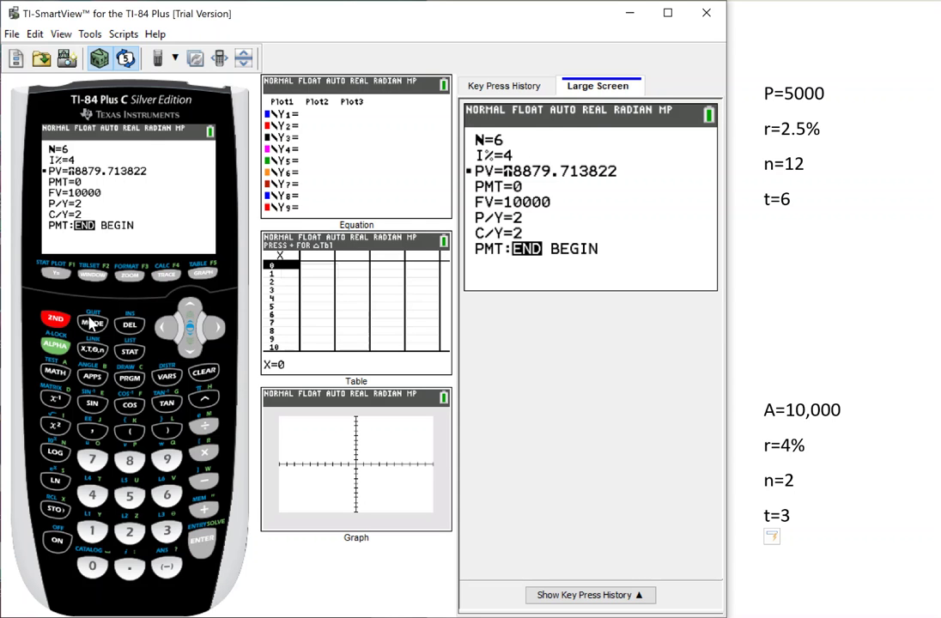
{"action": "left_click", "coordinate": [94, 323]}
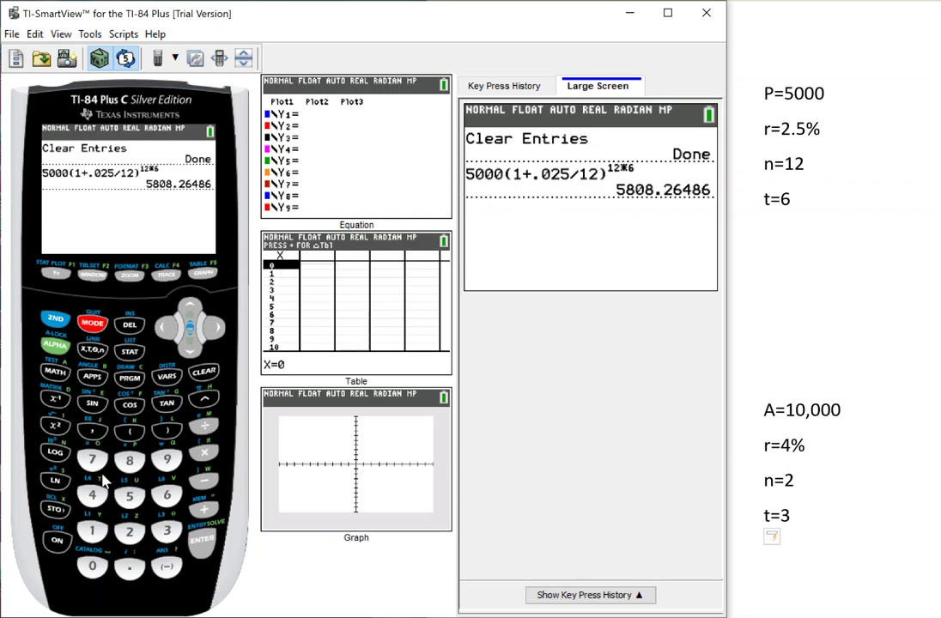
{"action": "left_click", "coordinate": [92, 530]}
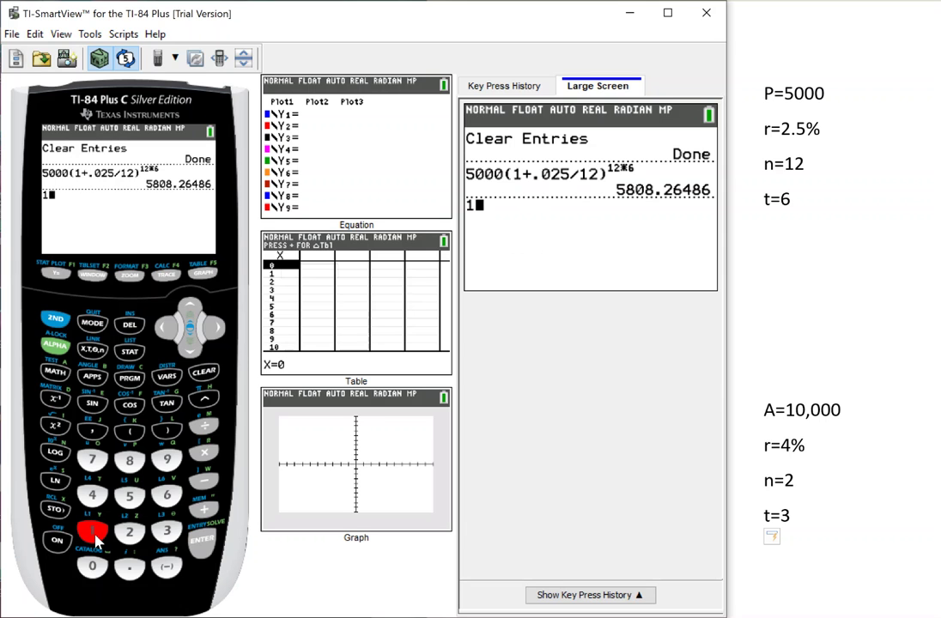
{"action": "left_click", "coordinate": [92, 568]}
{"action": "left_click", "coordinate": [92, 568]}
{"action": "left_click", "coordinate": [93, 569]}
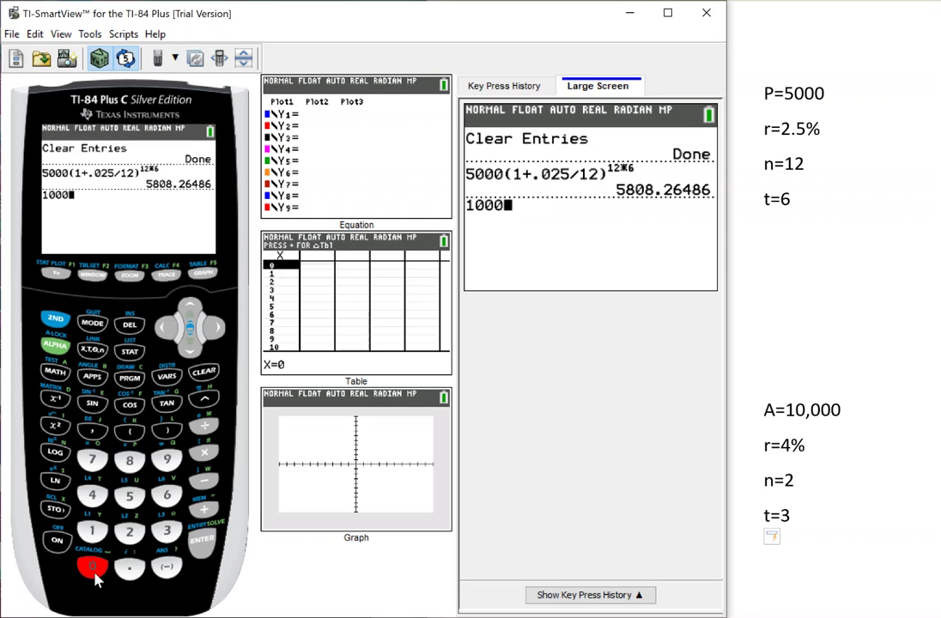
{"action": "left_click", "coordinate": [92, 569]}
Divide 10000 by the growth factor (1+.04/2).
{"action": "left_click", "coordinate": [204, 425]}
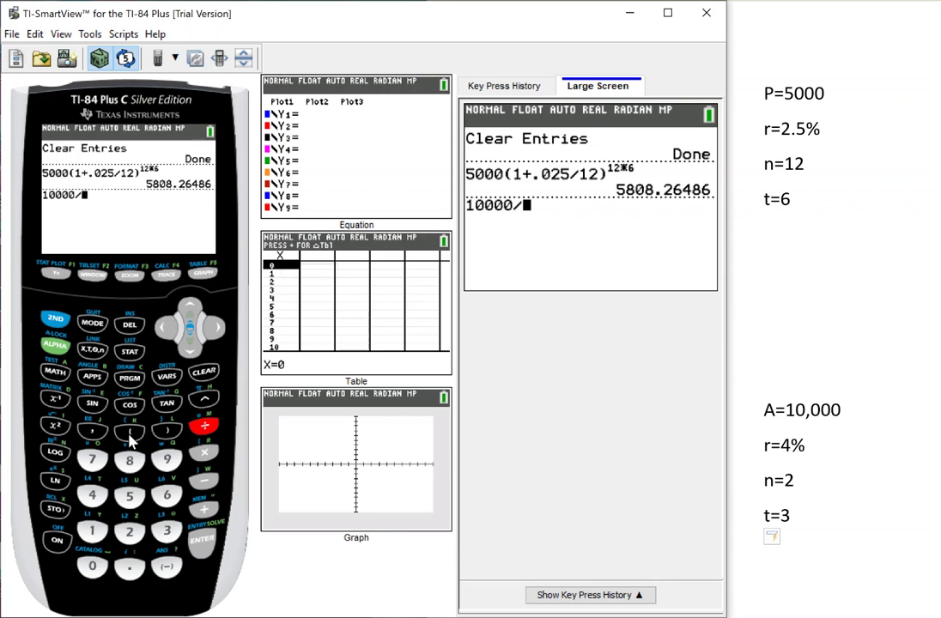
{"action": "left_click", "coordinate": [130, 431]}
{"action": "left_click", "coordinate": [92, 530]}
{"action": "left_click", "coordinate": [205, 509]}
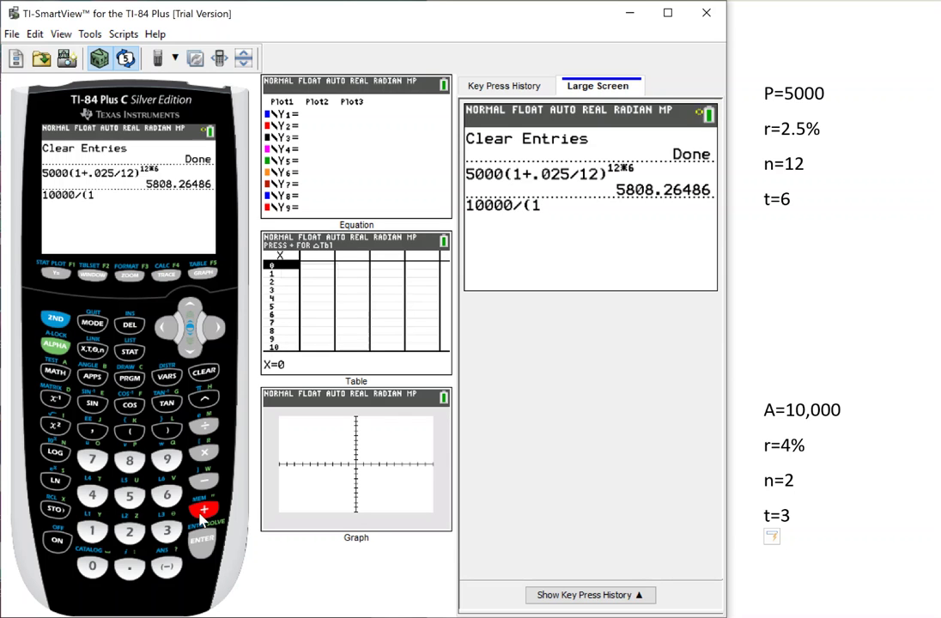
{"action": "left_click", "coordinate": [130, 567]}
{"action": "left_click", "coordinate": [93, 567]}
{"action": "left_click", "coordinate": [93, 495]}
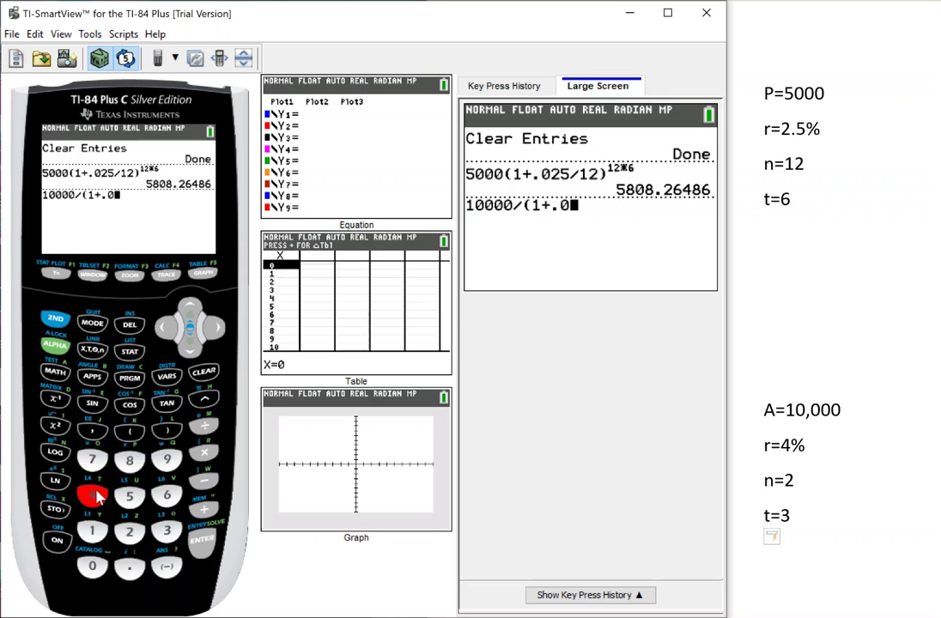
{"action": "left_click", "coordinate": [204, 425]}
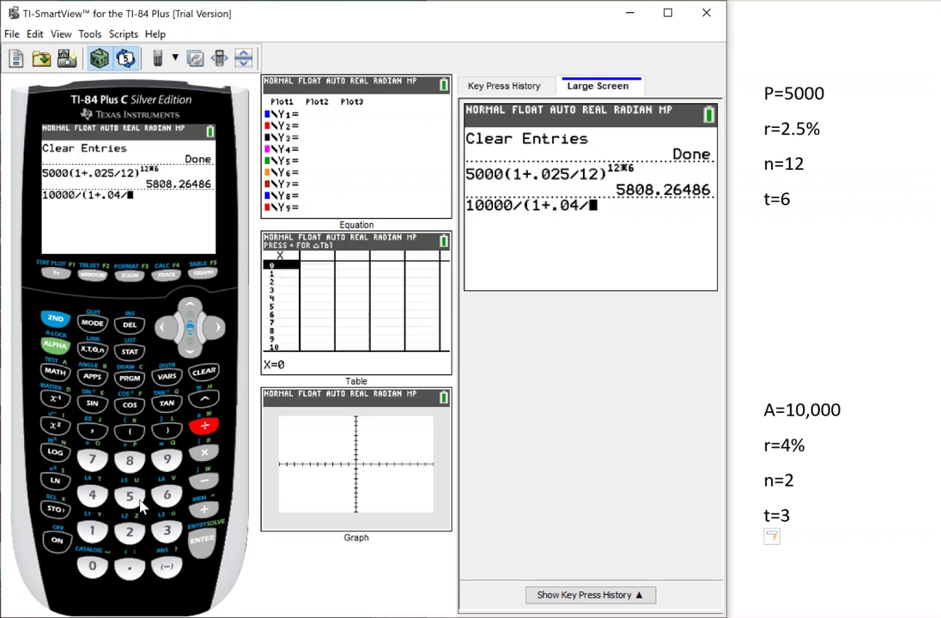
{"action": "left_click", "coordinate": [130, 533]}
{"action": "left_click", "coordinate": [167, 430]}
Raise the growth factor to the power 2×3 and evaluate, giving 8879.713822.
{"action": "left_click", "coordinate": [204, 402]}
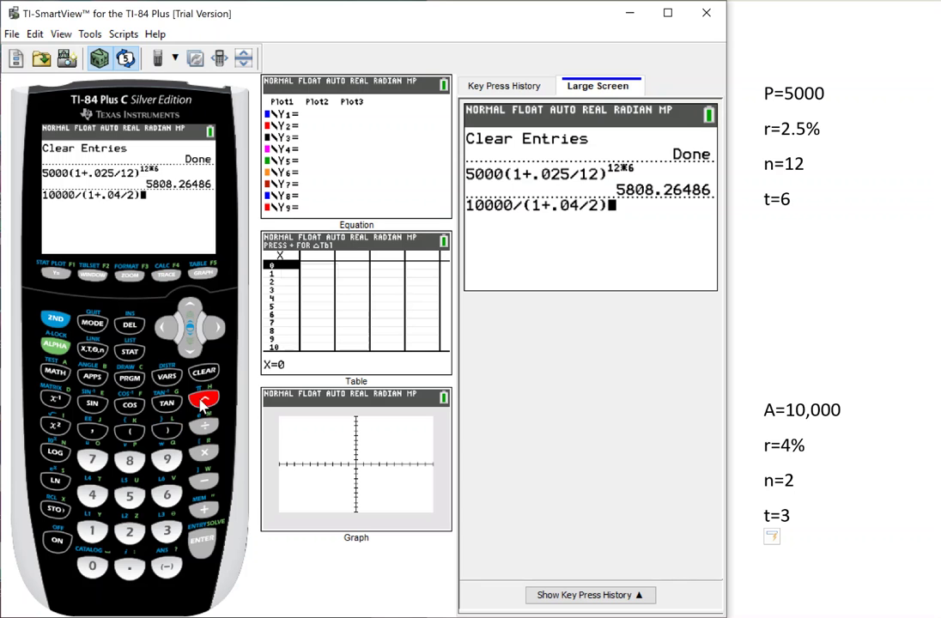
{"action": "left_click", "coordinate": [129, 533]}
{"action": "left_click", "coordinate": [205, 452]}
{"action": "left_click", "coordinate": [167, 532]}
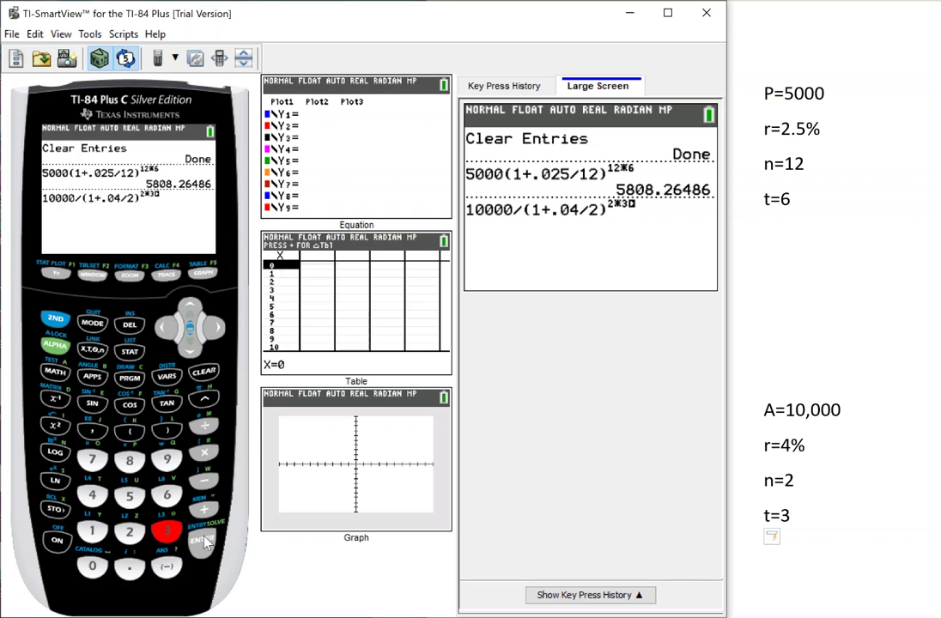
{"action": "left_click", "coordinate": [203, 541]}
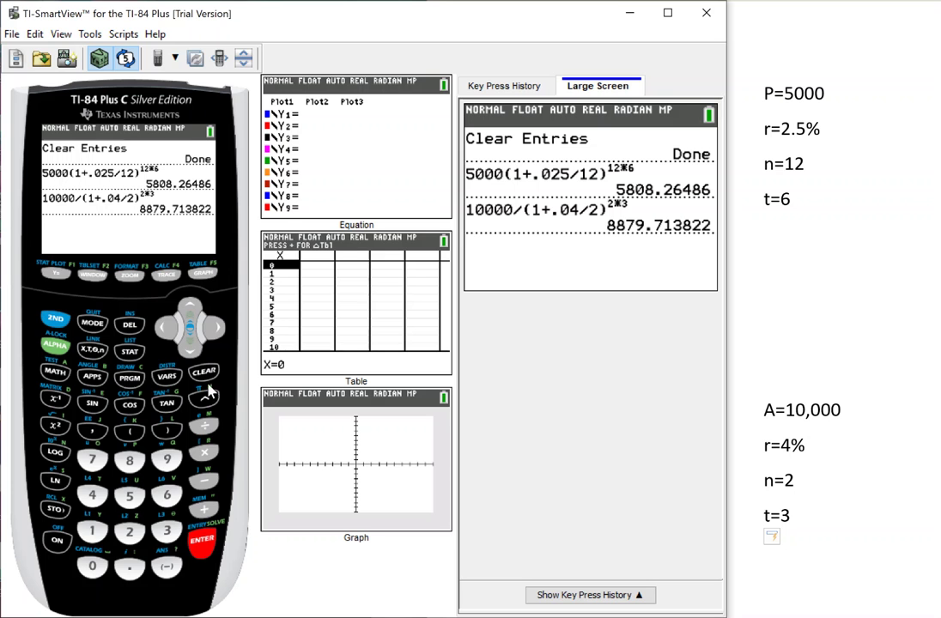
Reopen the Finance TVM Solver, still showing PV=-8879.713822 for FV=10000.
{"action": "left_click", "coordinate": [92, 376]}
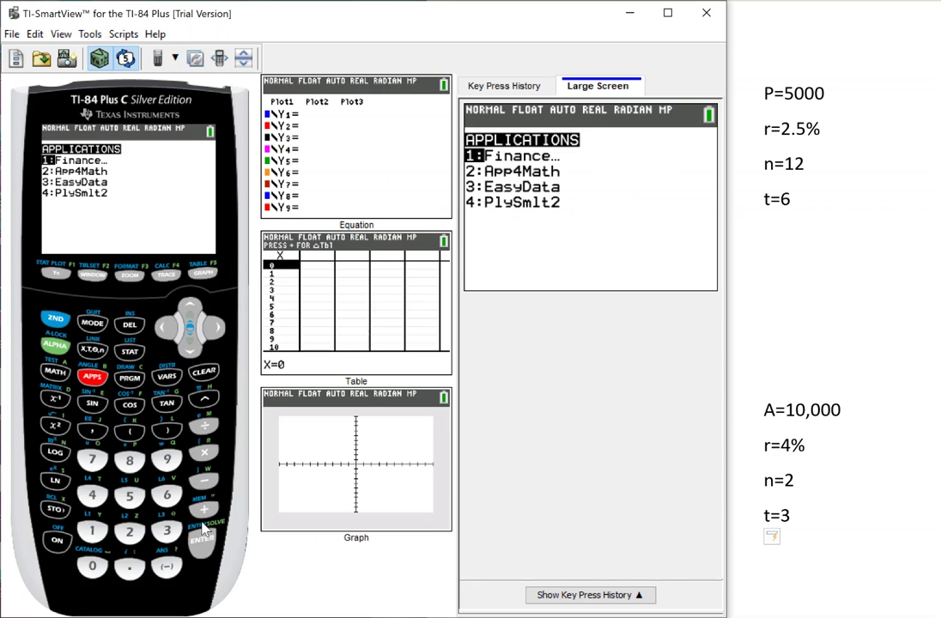
{"action": "left_click", "coordinate": [205, 538]}
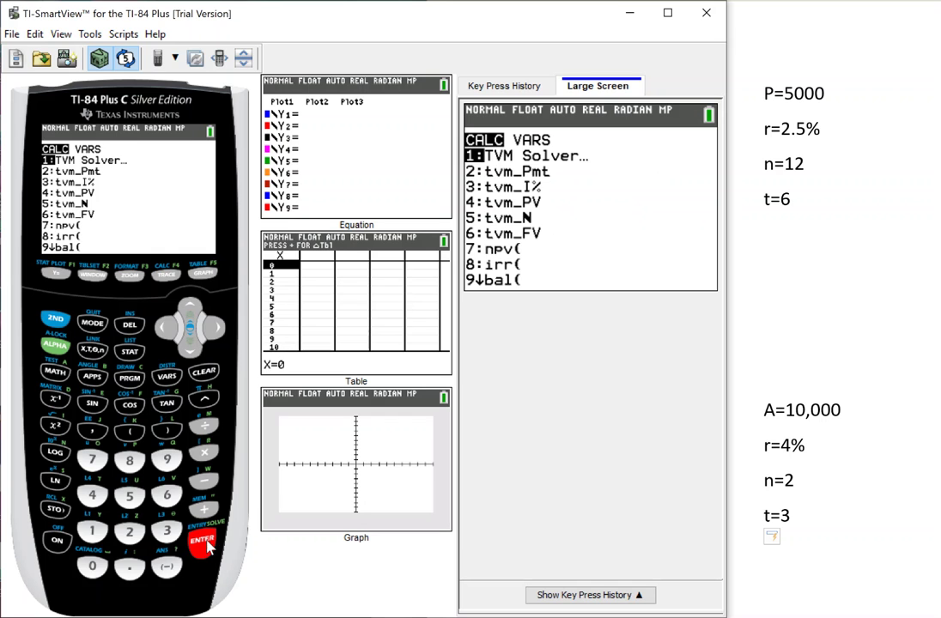
{"action": "left_click", "coordinate": [209, 555]}
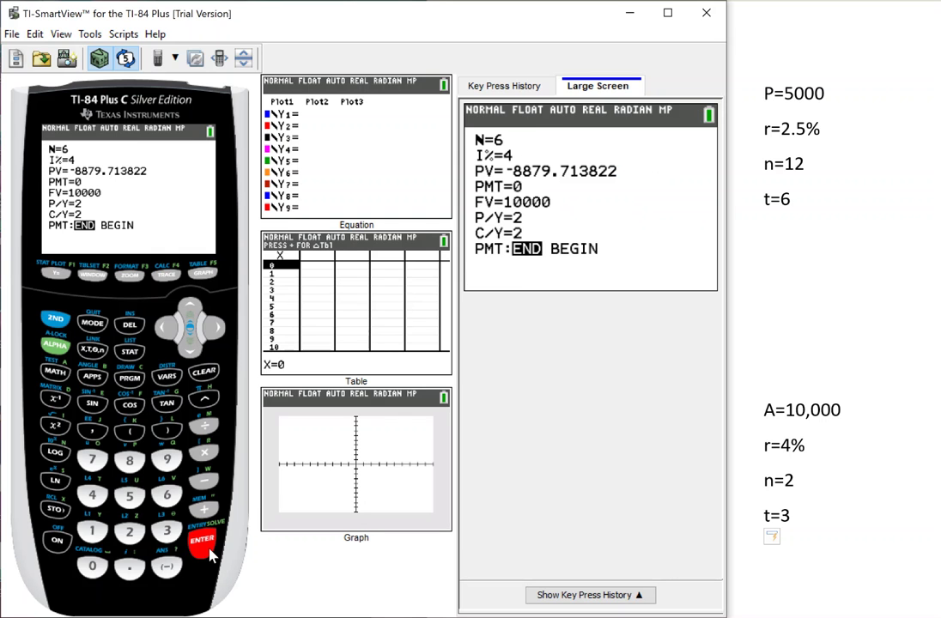